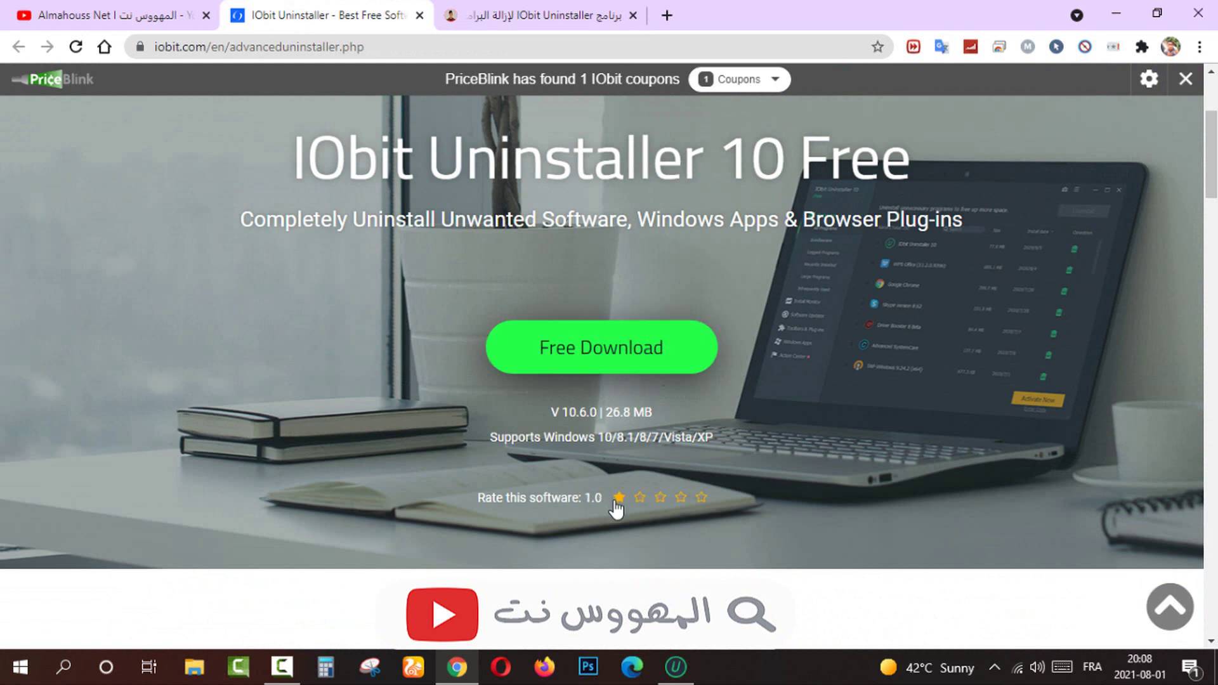
Switch to IObit Uninstaller and open its settings.
{"action": "left_click", "coordinate": [689, 680]}
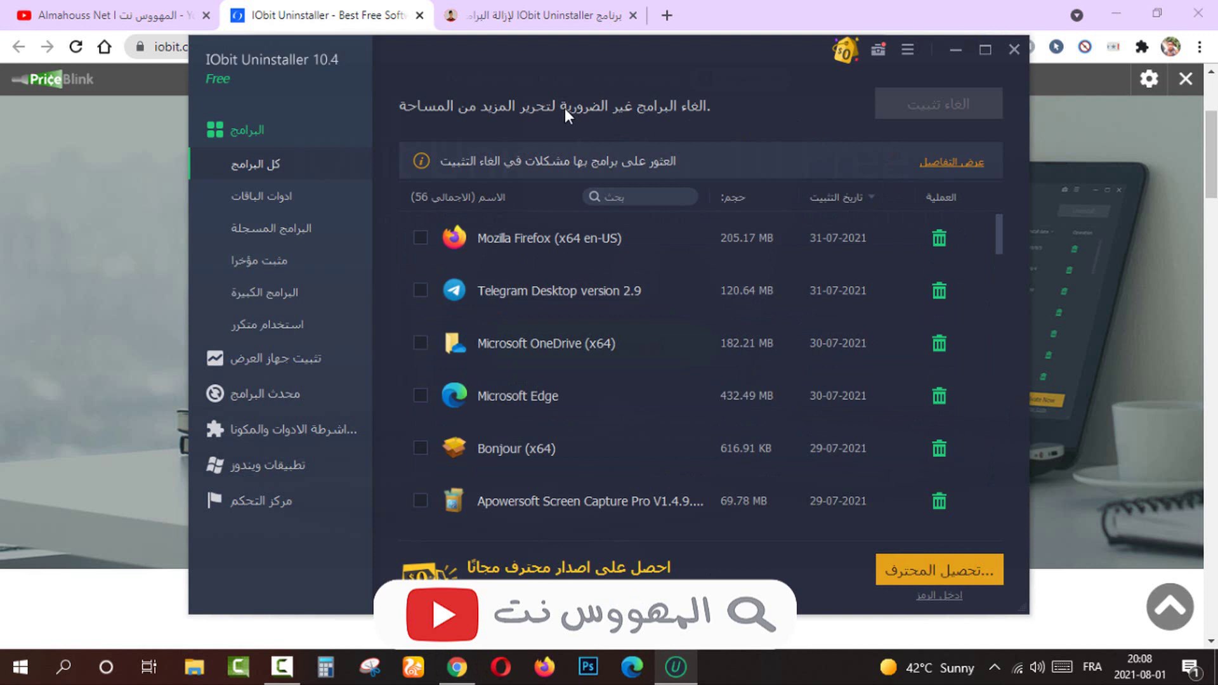
{"action": "left_click", "coordinate": [908, 50]}
{"action": "left_click", "coordinate": [910, 51]}
{"action": "left_click", "coordinate": [908, 57]}
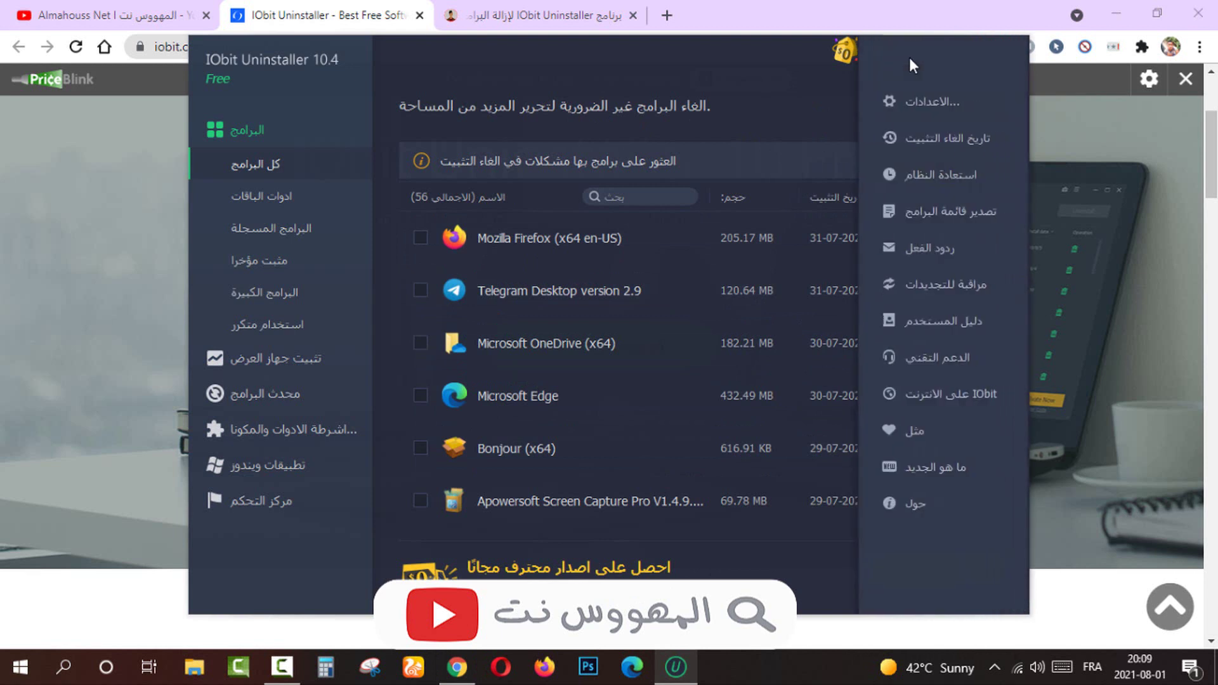
{"action": "left_click", "coordinate": [913, 102]}
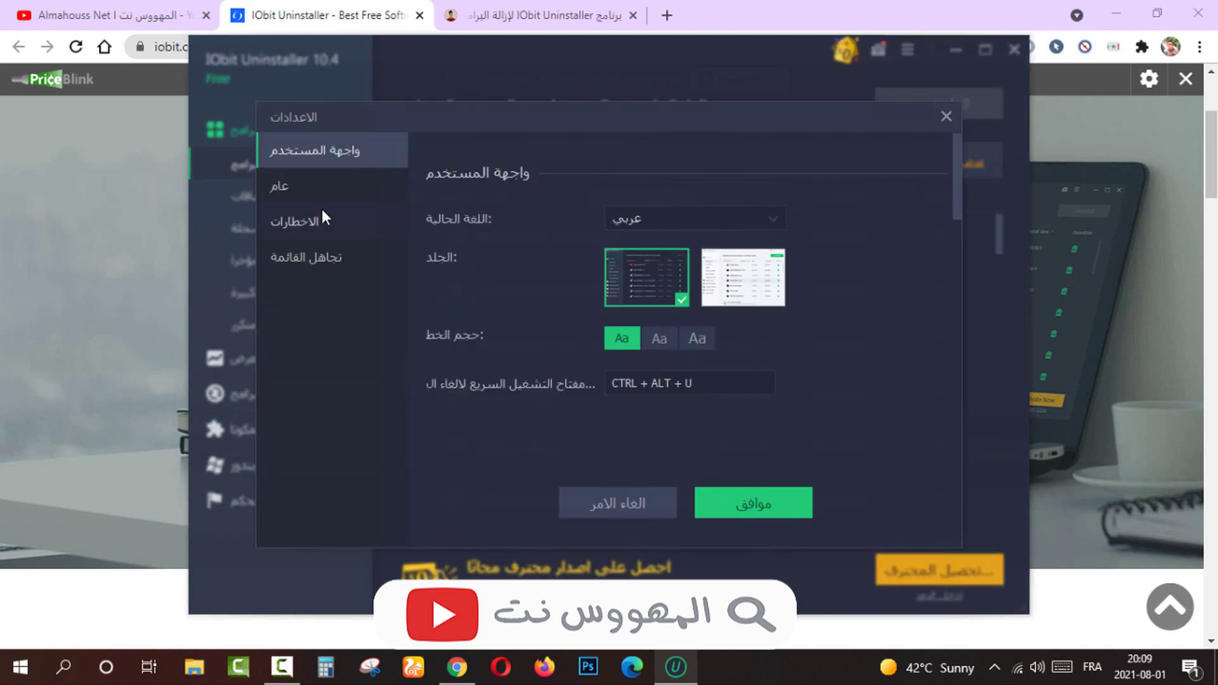
Look through the available interface languages and leave the settings without changing anything.
{"action": "left_click", "coordinate": [676, 222]}
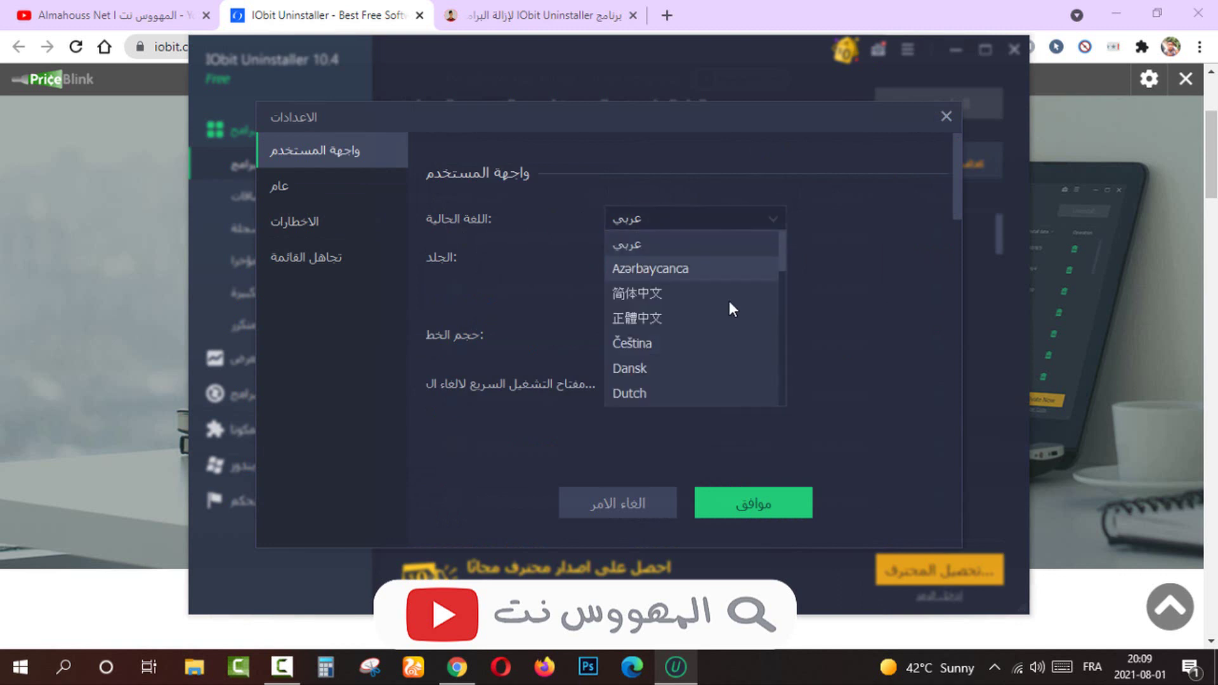
{"action": "scroll", "coordinate": [742, 303], "scroll_direction": "down", "scroll_amount": 1}
{"action": "scroll", "coordinate": [747, 305], "scroll_direction": "down", "scroll_amount": 10}
{"action": "scroll", "coordinate": [747, 312], "scroll_direction": "up", "scroll_amount": 10}
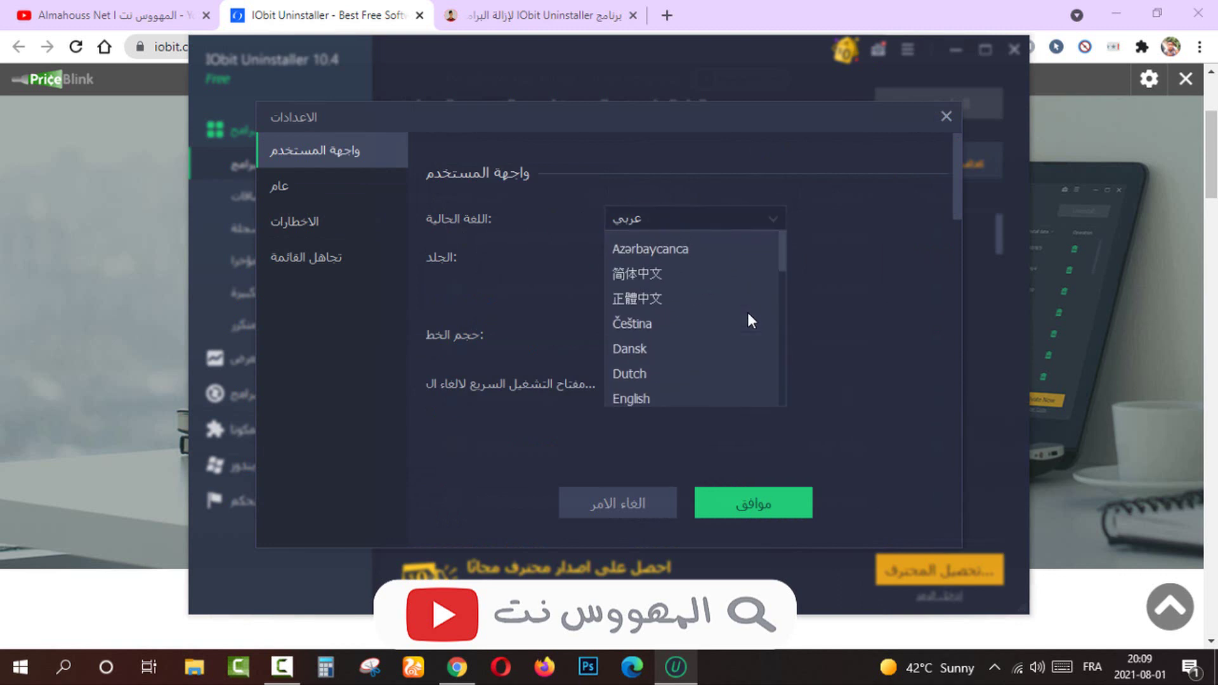
{"action": "scroll", "coordinate": [713, 323], "scroll_direction": "down", "scroll_amount": 10}
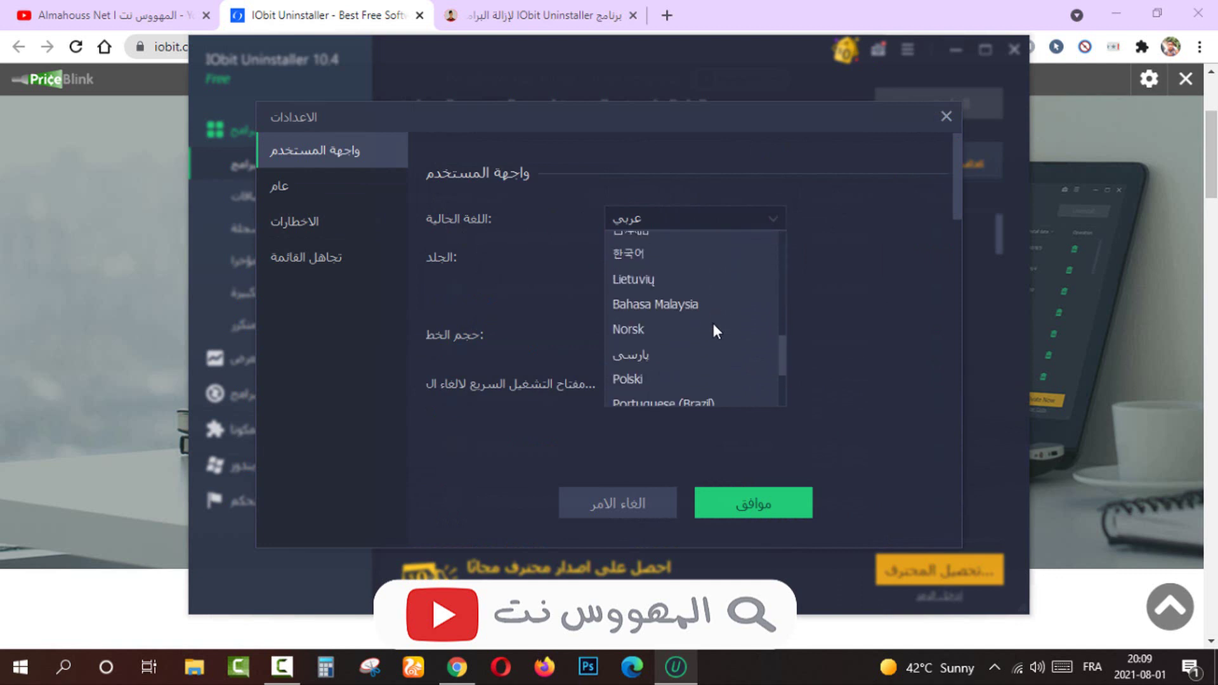
{"action": "scroll", "coordinate": [859, 323], "scroll_direction": "up", "scroll_amount": 5}
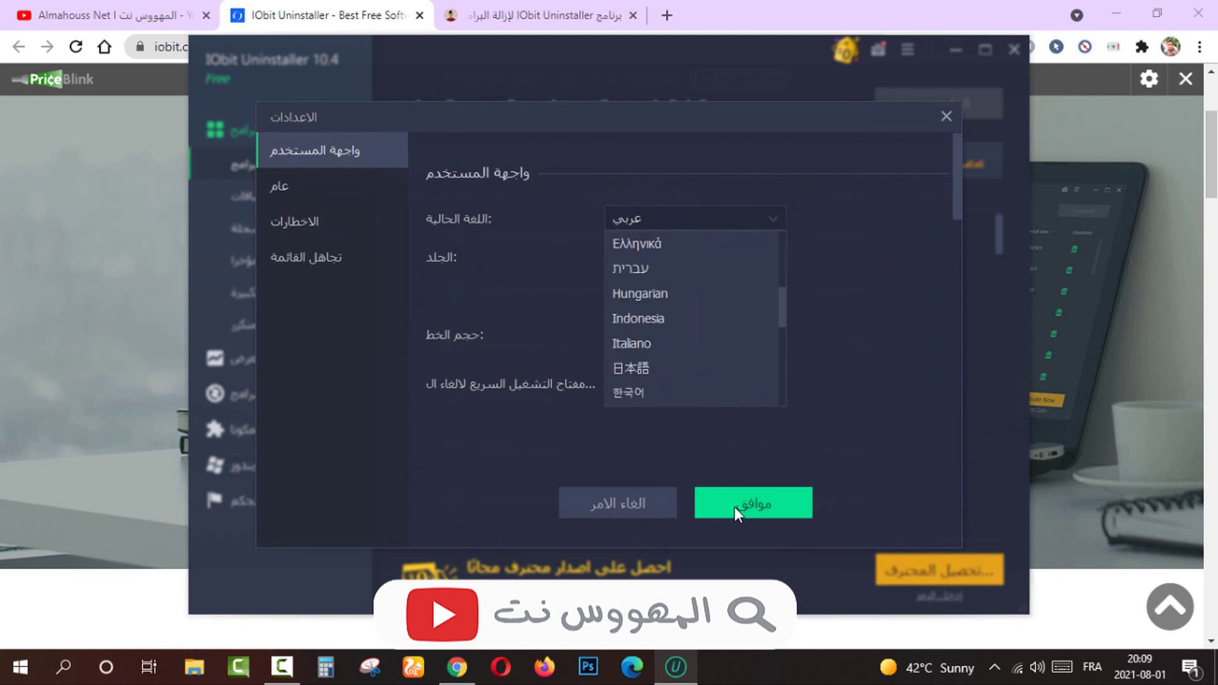
{"action": "left_click", "coordinate": [640, 512]}
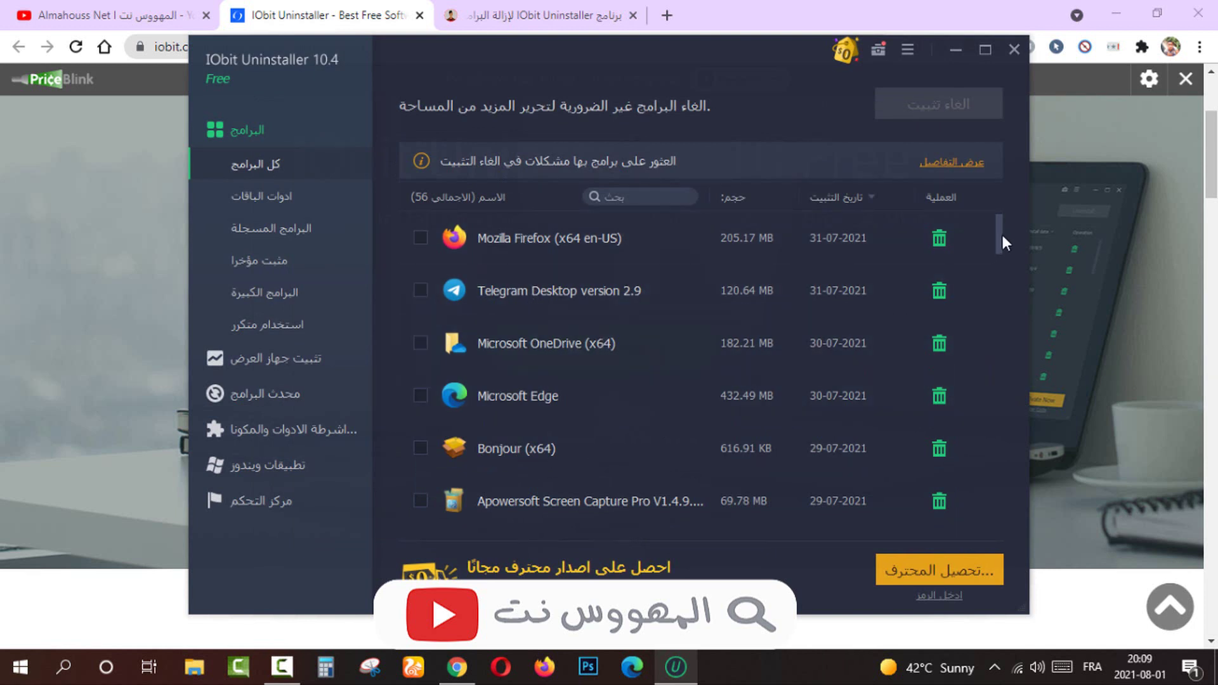
Uninstall Apowersoft Screen Capture Pro V1.4.9.12 with a restore point and automatic removal of leftover files.
{"action": "left_click_drag", "start_coordinate": [1002, 236], "coordinate": [999, 251]}
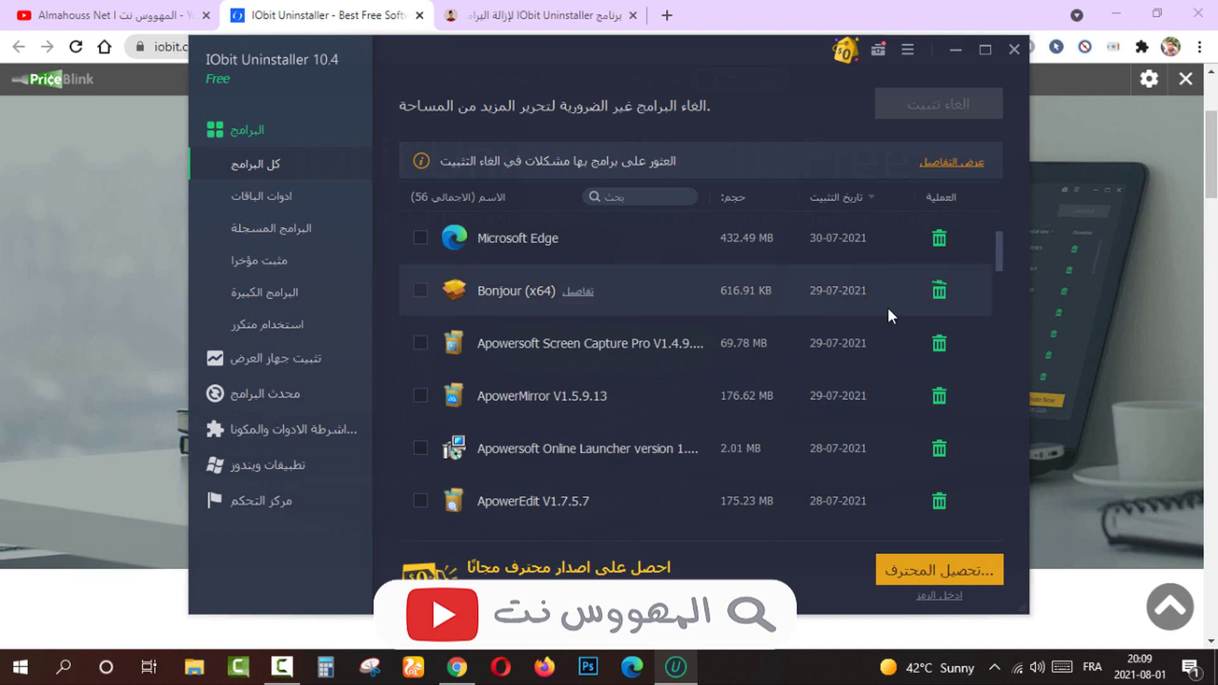
{"action": "left_click", "coordinate": [420, 345]}
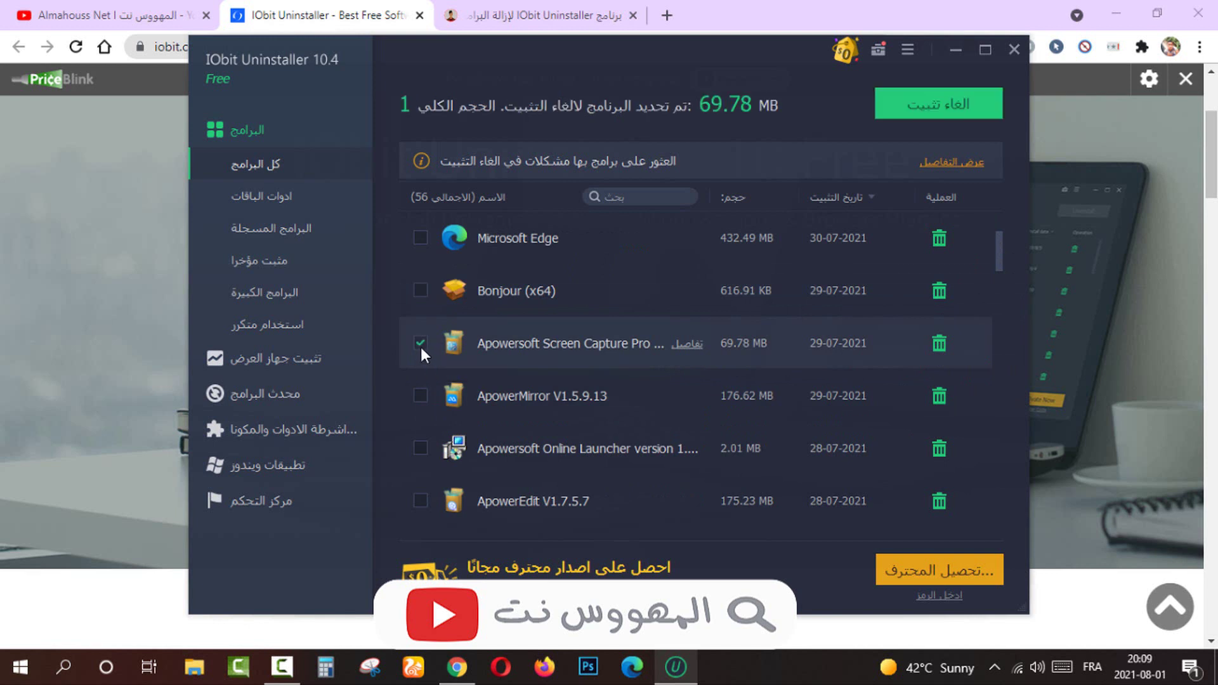
{"action": "left_click", "coordinate": [939, 345]}
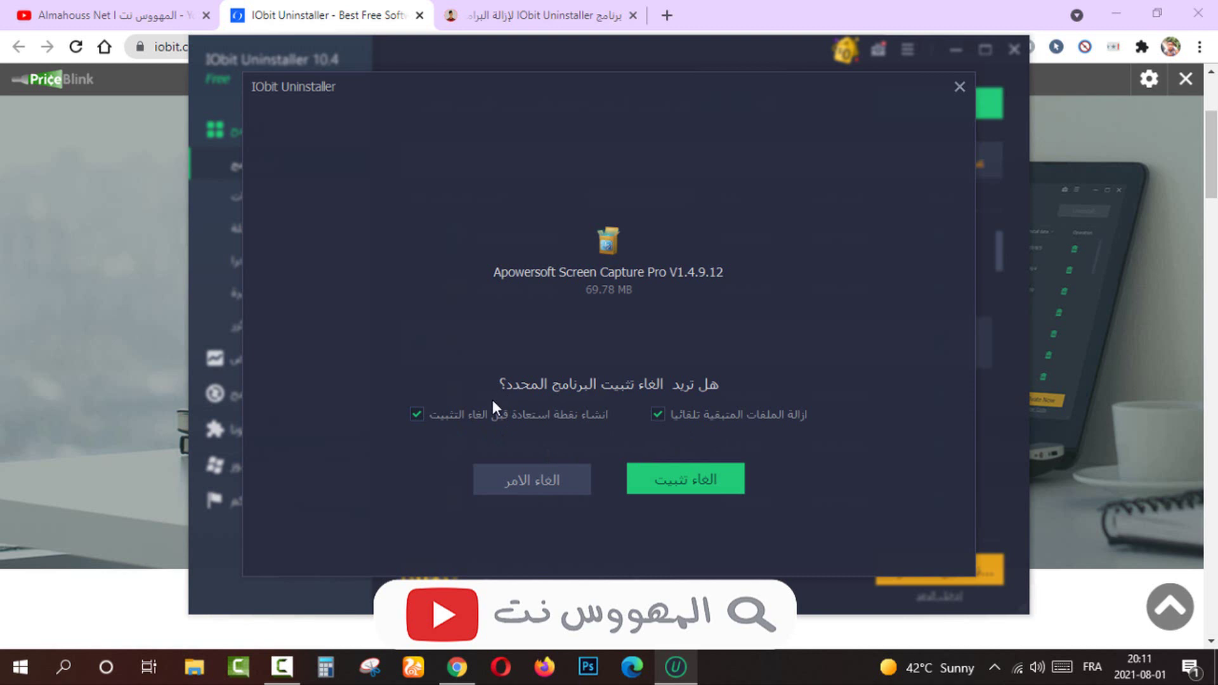
{"action": "left_click", "coordinate": [689, 487]}
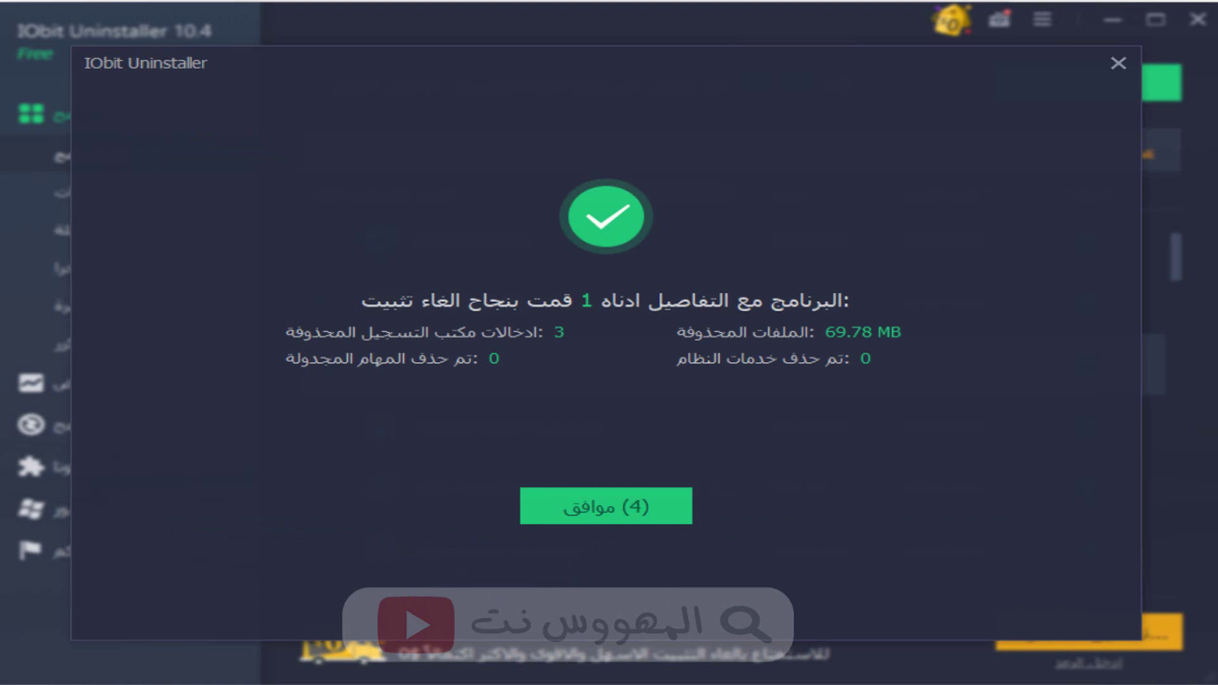
{"action": "left_click", "coordinate": [603, 505]}
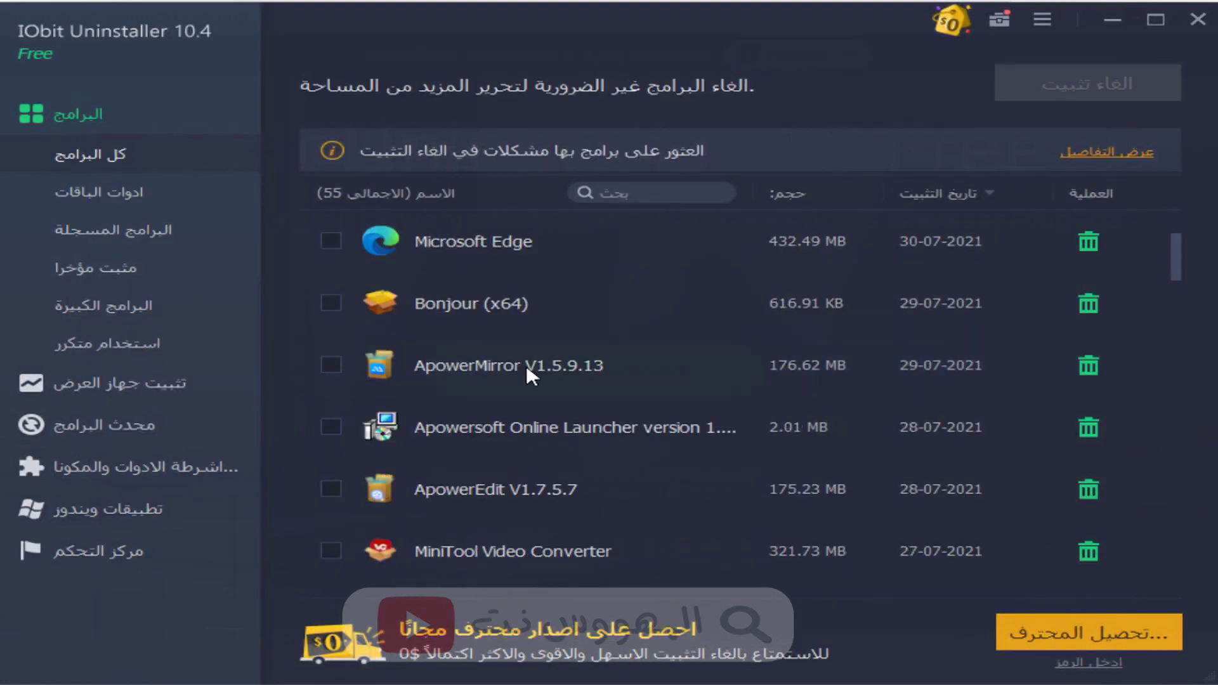
Look through the list of all installed programs and select Vulkan Run Time Libraries 1.0.65.1 (x64).
{"action": "scroll", "coordinate": [527, 364], "scroll_direction": "down", "scroll_amount": 5}
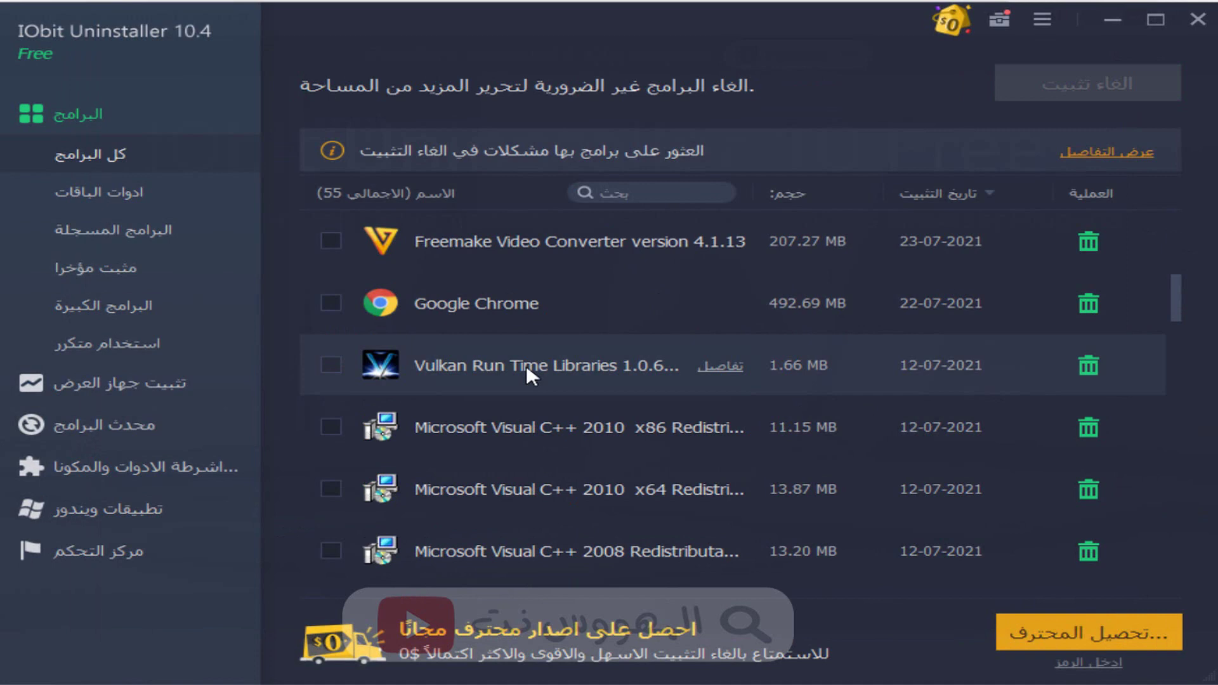
{"action": "scroll", "coordinate": [527, 364], "scroll_direction": "up", "scroll_amount": 7}
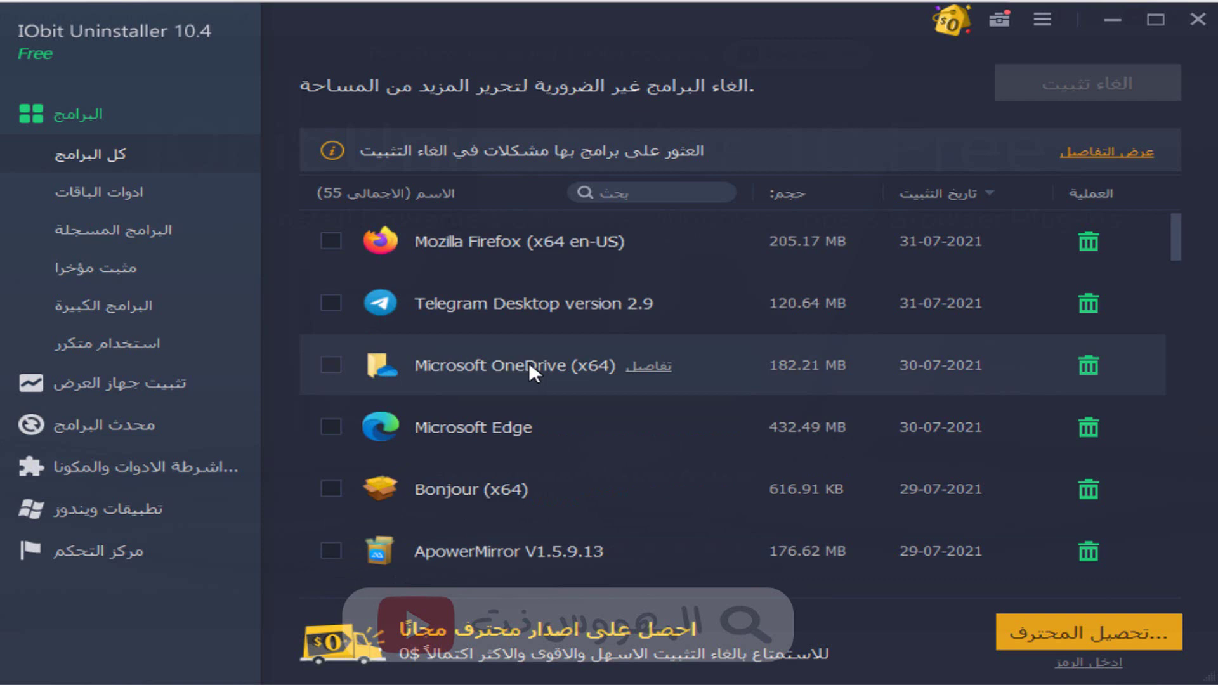
{"action": "scroll", "coordinate": [528, 362], "scroll_direction": "down", "scroll_amount": 7}
{"action": "left_click", "coordinate": [528, 363]}
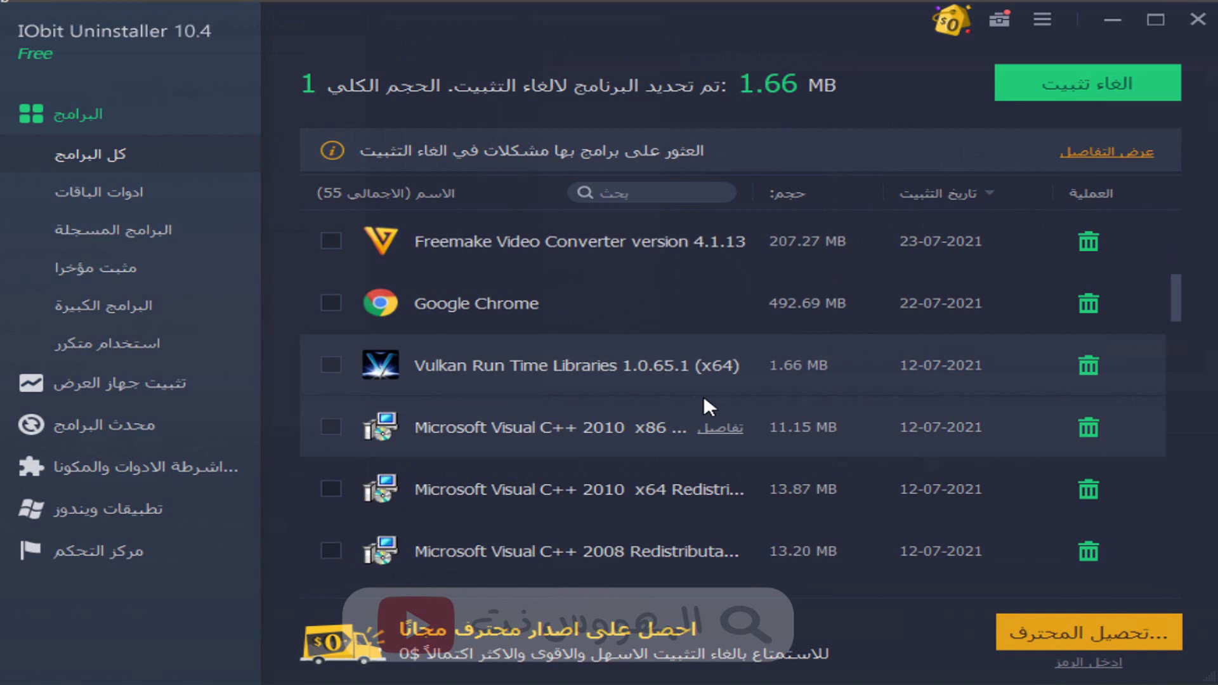
View the large programs, and look through the recently installed programs.
{"action": "left_click", "coordinate": [102, 308]}
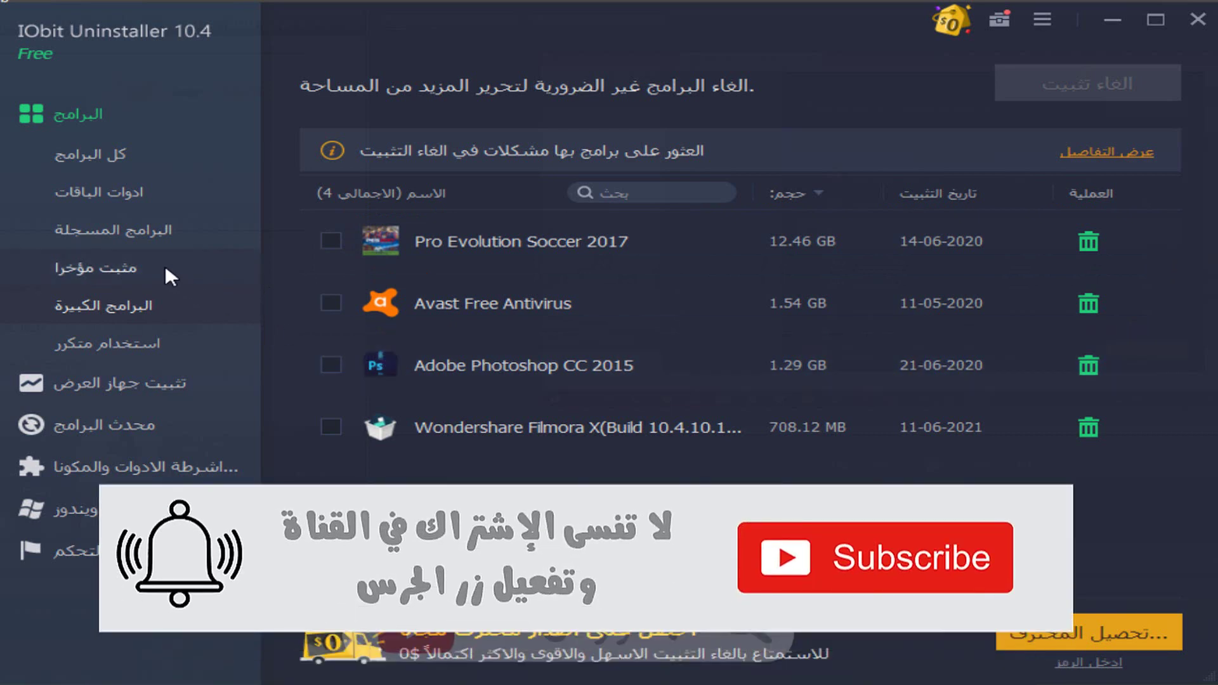
{"action": "left_click", "coordinate": [165, 265]}
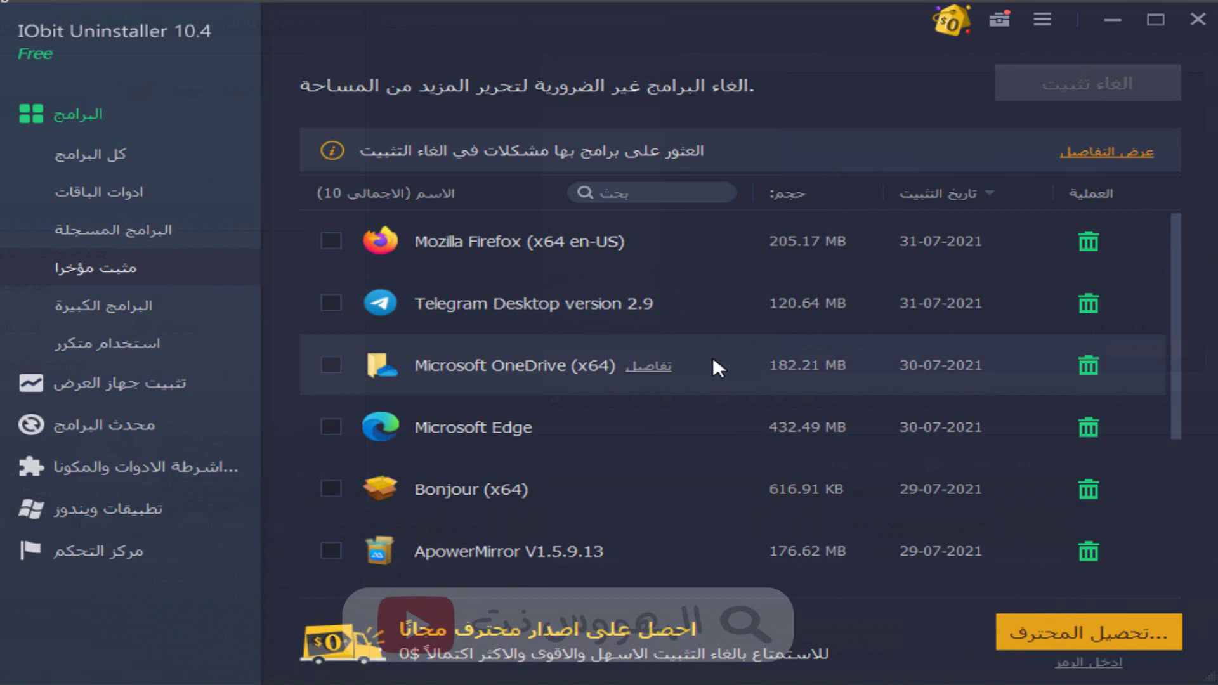
{"action": "scroll", "coordinate": [691, 352], "scroll_direction": "down", "scroll_amount": 3}
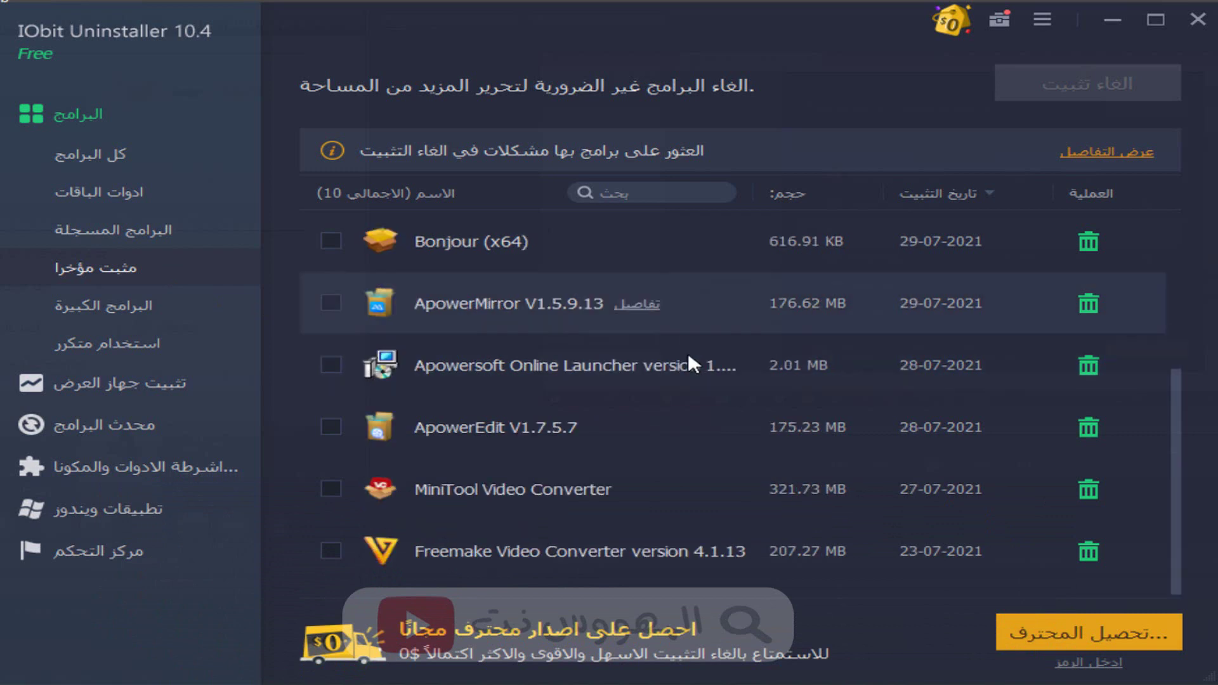
{"action": "scroll", "coordinate": [634, 425], "scroll_direction": "up", "scroll_amount": 3}
{"action": "scroll", "coordinate": [595, 431], "scroll_direction": "down", "scroll_amount": 3}
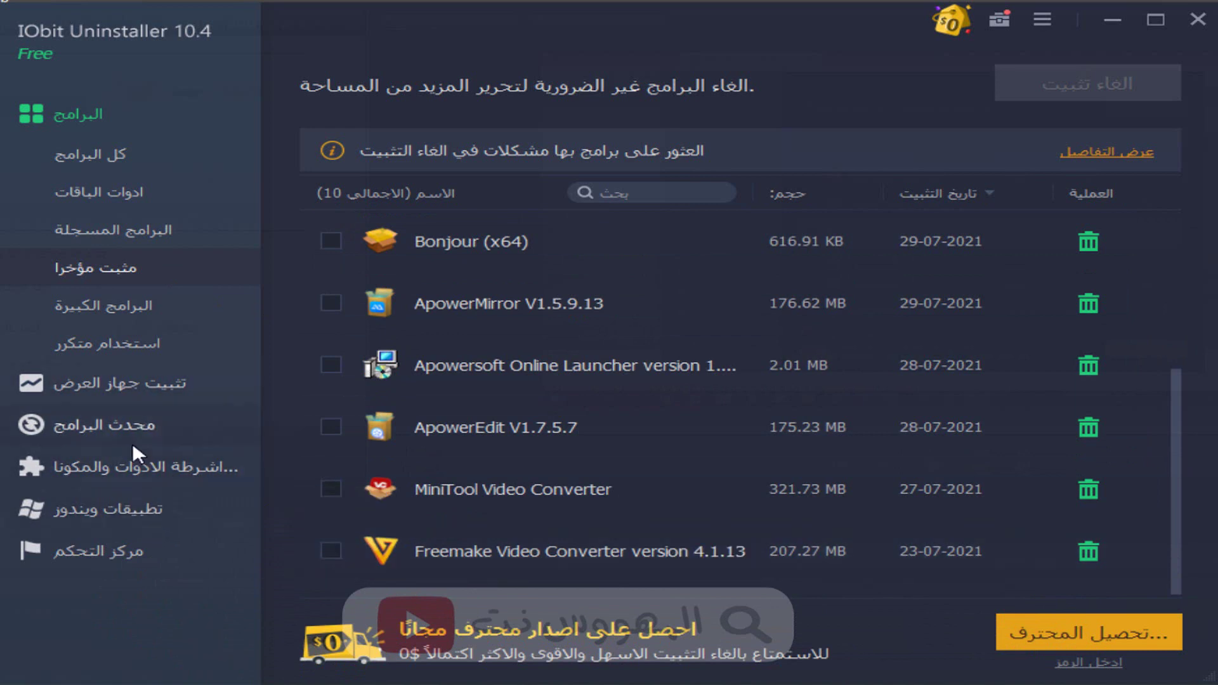
Examine the browser toolbars and plug-ins, including those installed in Google Chrome.
{"action": "left_click", "coordinate": [140, 473]}
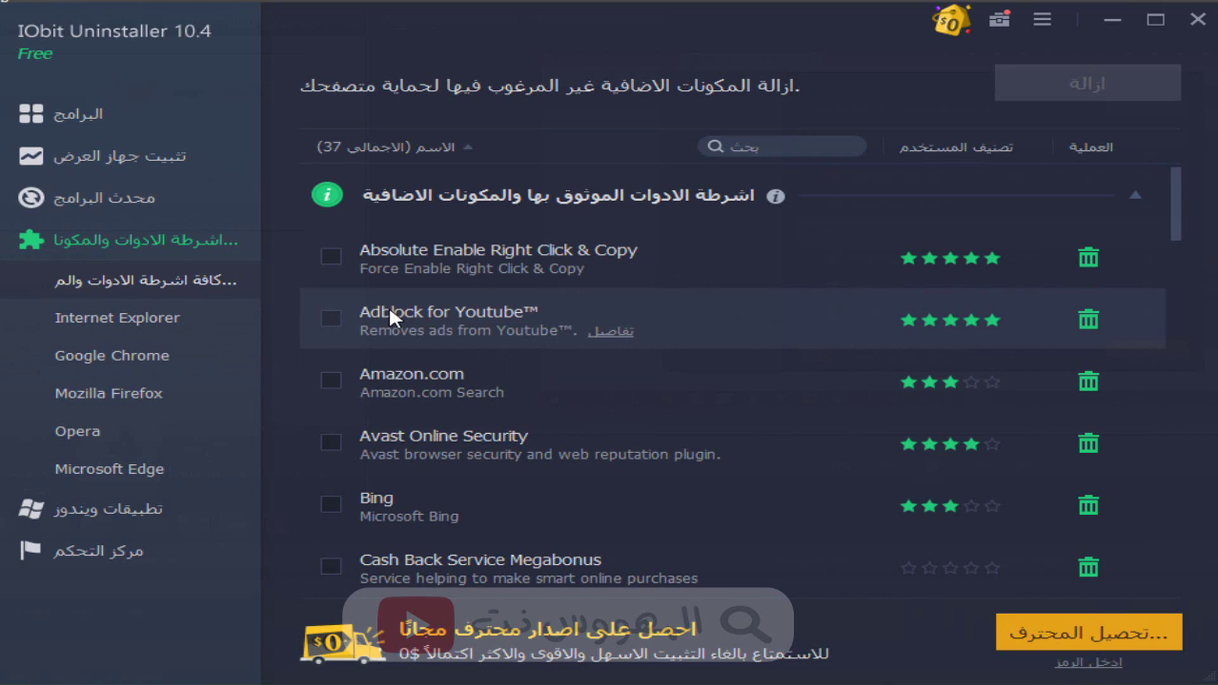
{"action": "scroll", "coordinate": [390, 308], "scroll_direction": "down", "scroll_amount": 5}
{"action": "scroll", "coordinate": [400, 345], "scroll_direction": "up", "scroll_amount": 5}
{"action": "left_click", "coordinate": [85, 355]}
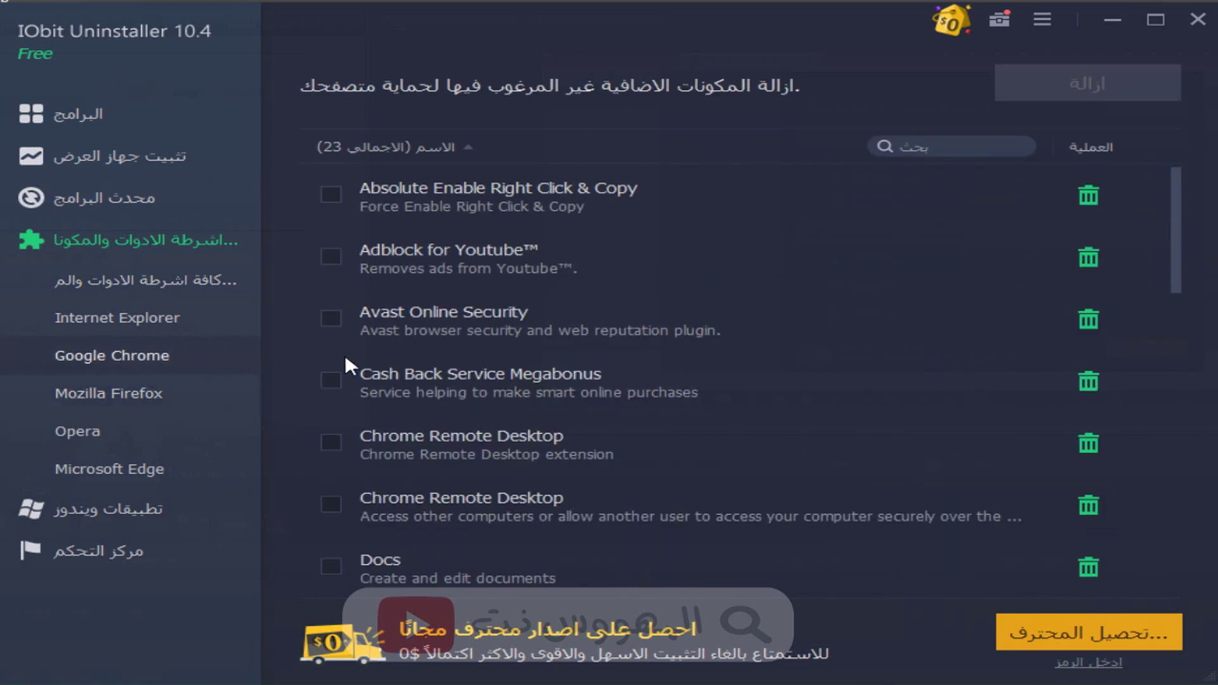
{"action": "scroll", "coordinate": [435, 285], "scroll_direction": "down", "scroll_amount": 3}
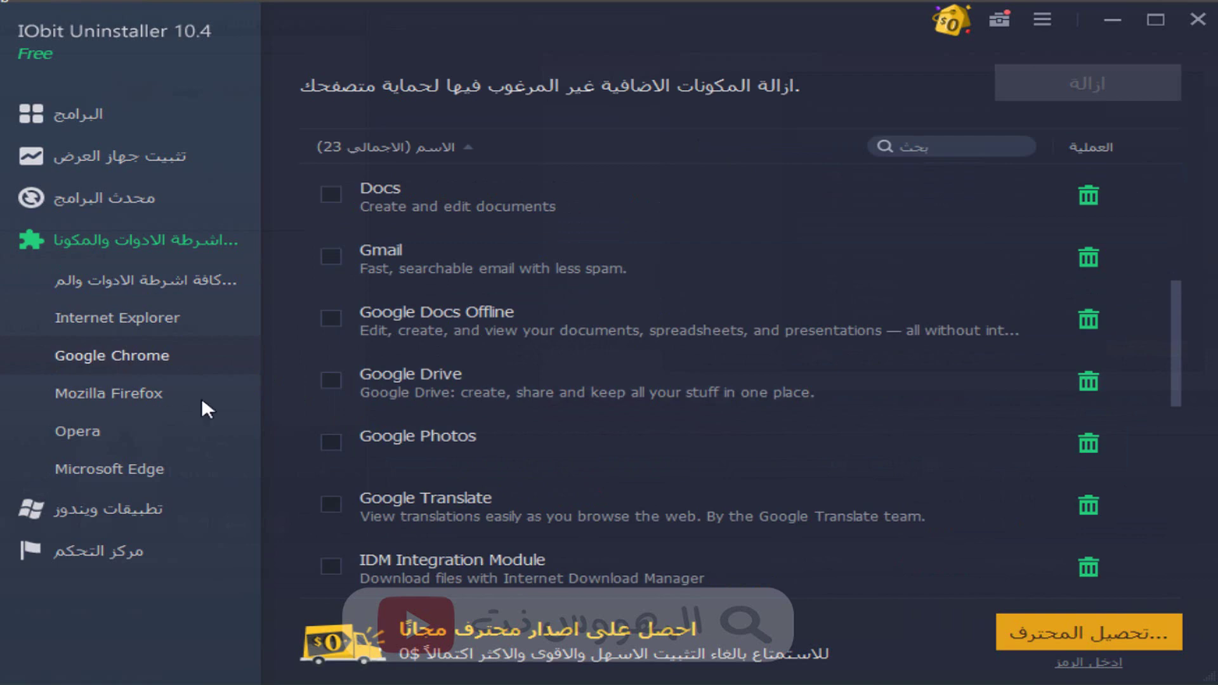
{"action": "scroll", "coordinate": [431, 367], "scroll_direction": "up", "scroll_amount": 3}
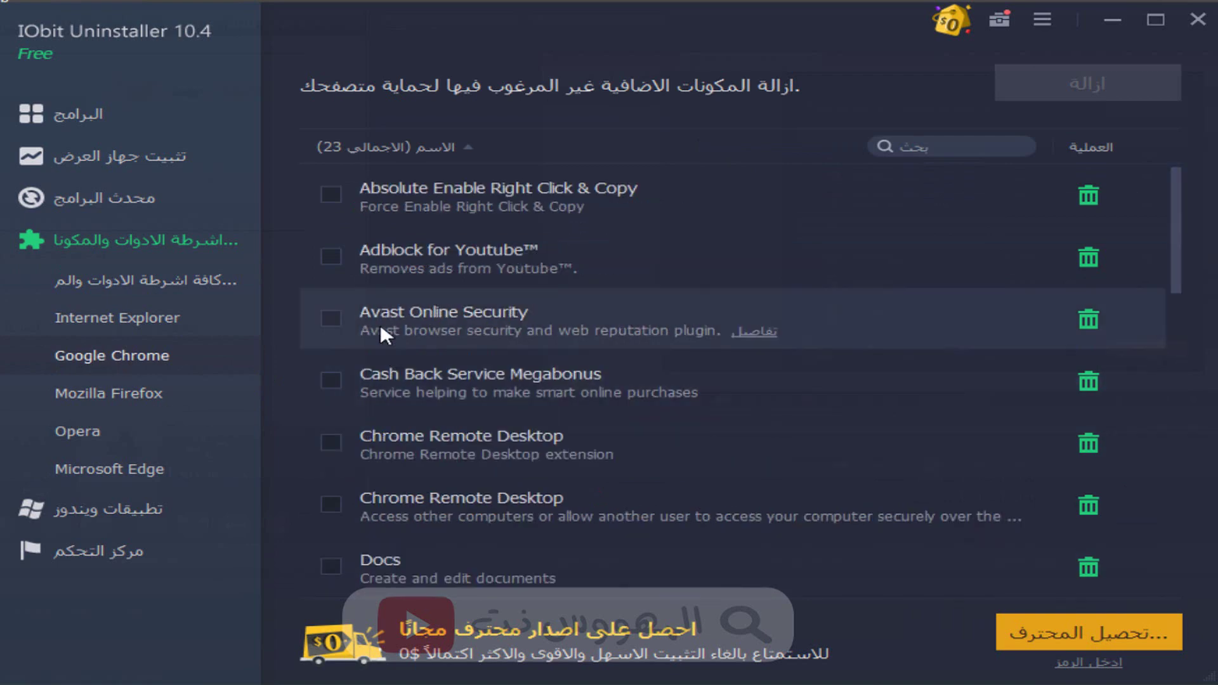
{"action": "scroll", "coordinate": [379, 325], "scroll_direction": "down", "scroll_amount": 6}
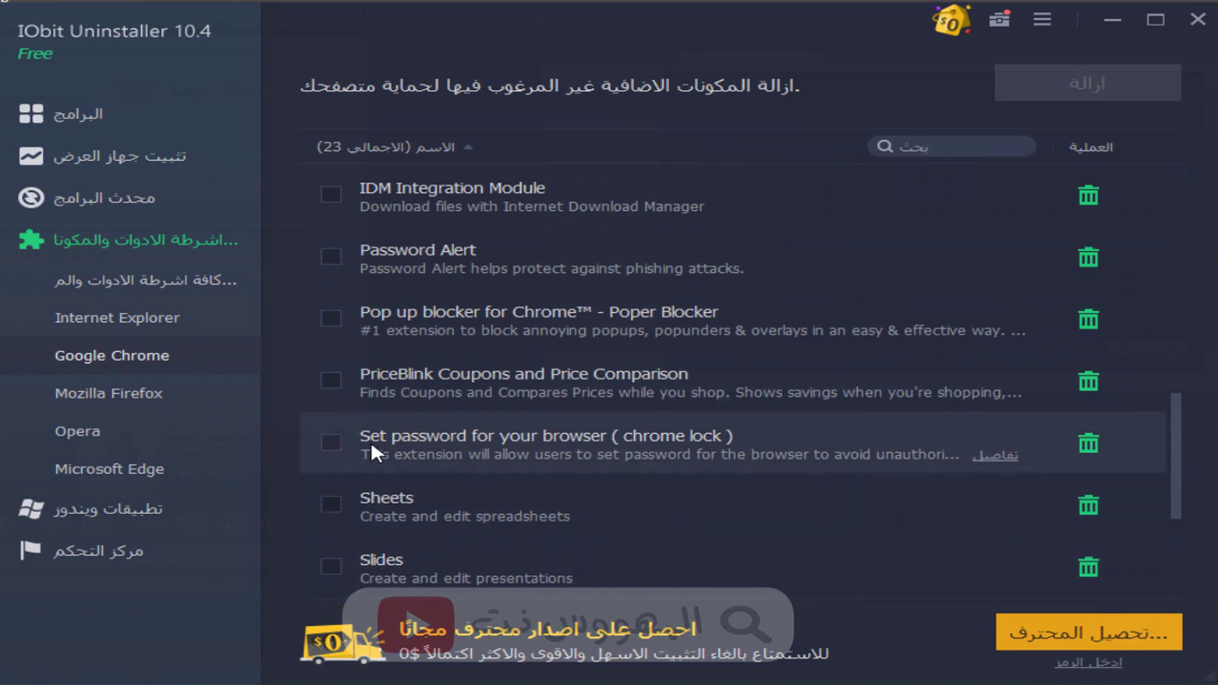
{"action": "scroll", "coordinate": [371, 441], "scroll_direction": "up", "scroll_amount": 4}
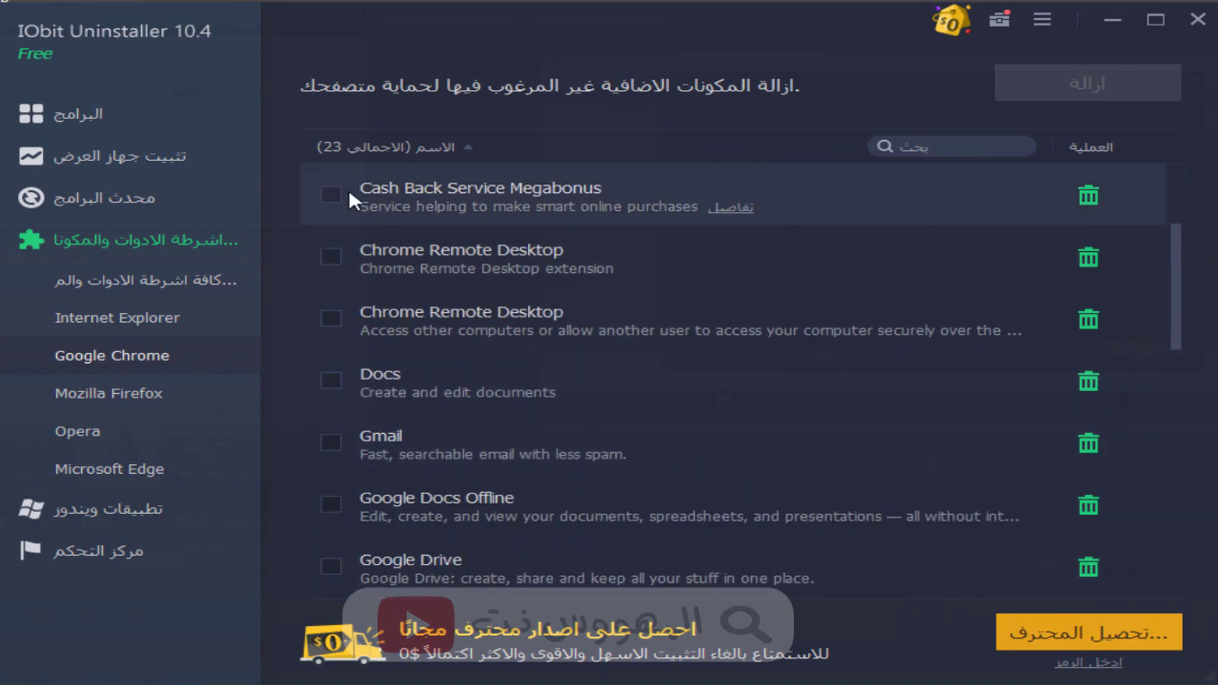
{"action": "scroll", "coordinate": [346, 260], "scroll_direction": "up", "scroll_amount": 2}
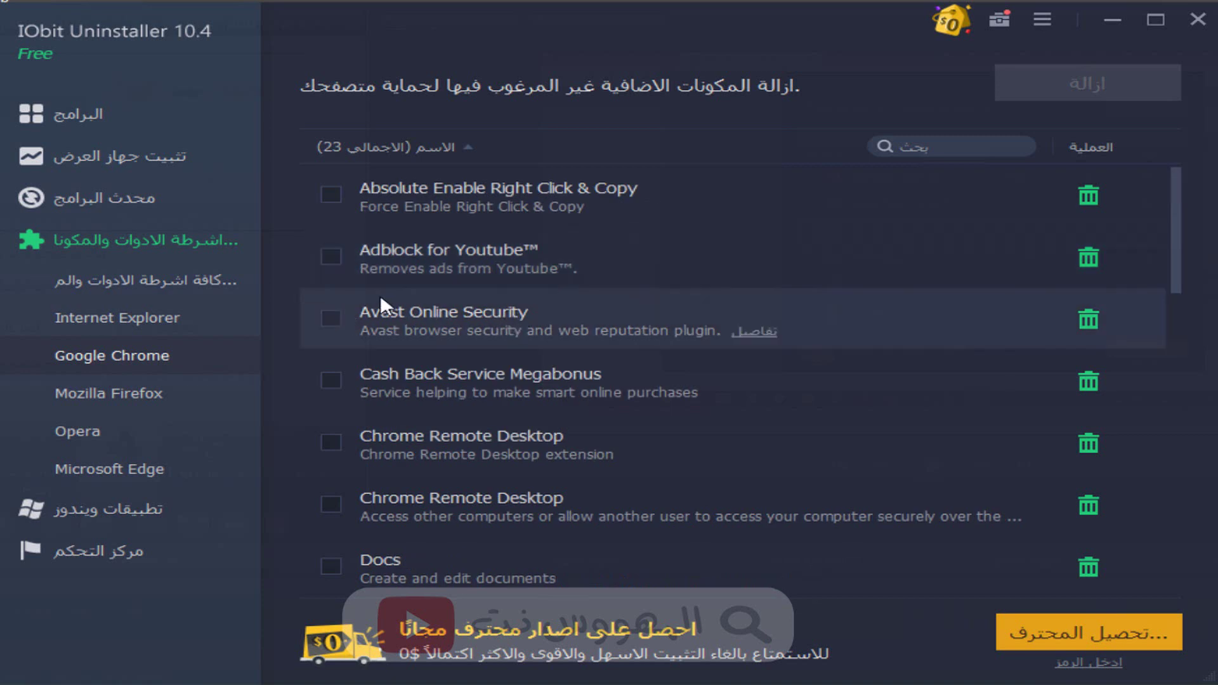
Try to remove the Avast Online Security plug-in from Google Chrome.
{"action": "left_click", "coordinate": [331, 319]}
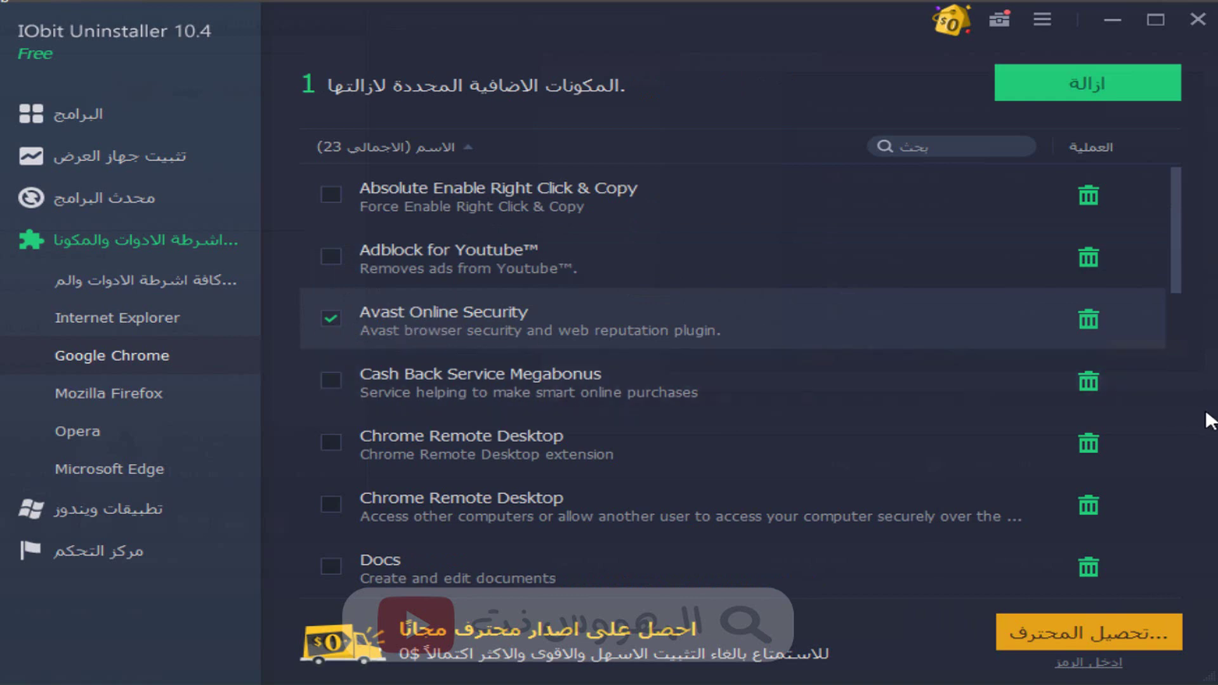
{"action": "left_click", "coordinate": [1090, 318]}
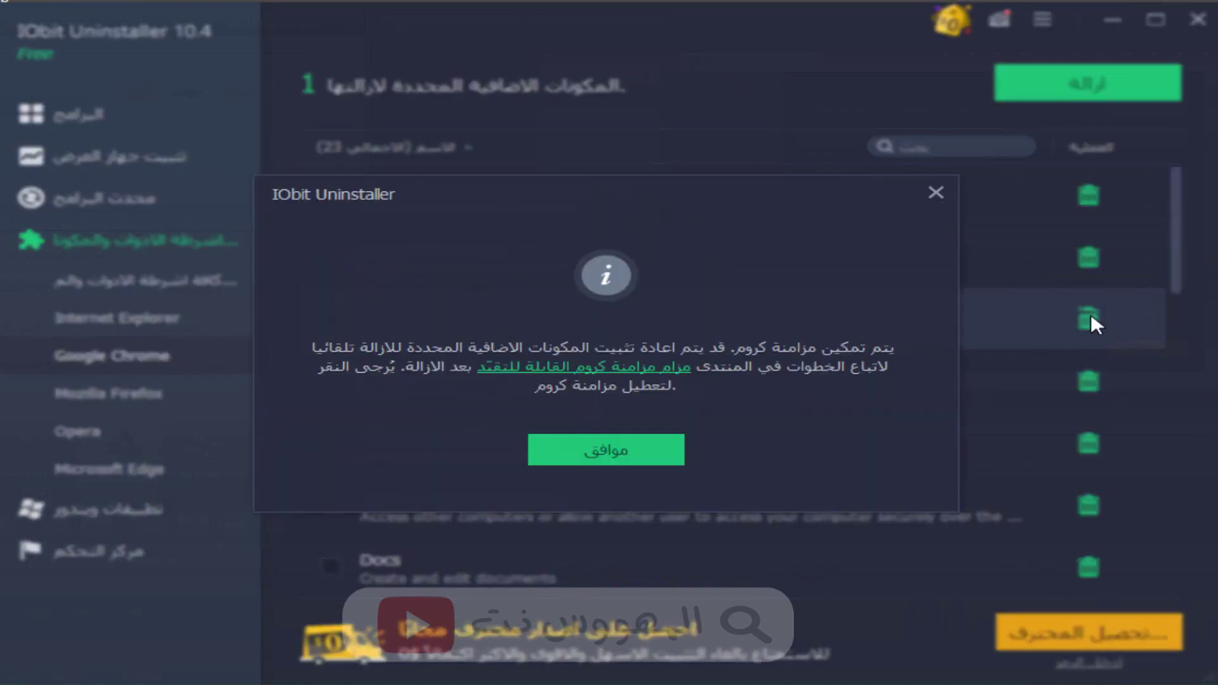
{"action": "left_click", "coordinate": [597, 451]}
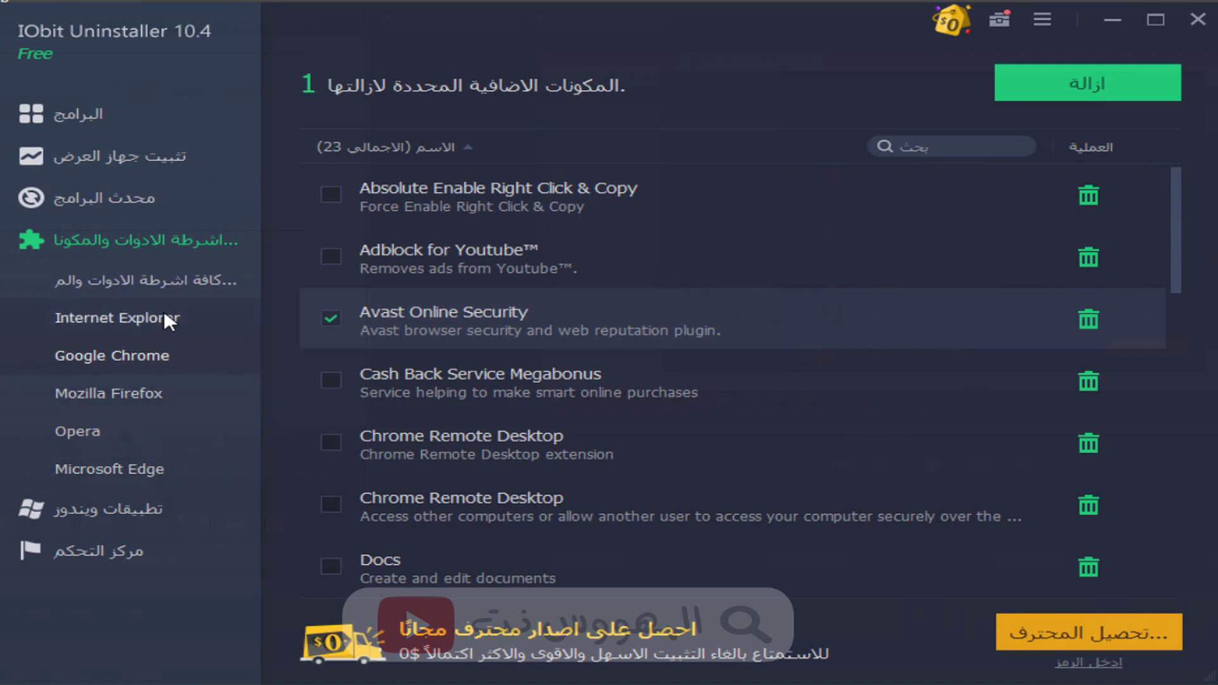
Select Farm Heroes Saga among the third-party Windows apps for uninstalling.
{"action": "left_click", "coordinate": [126, 513]}
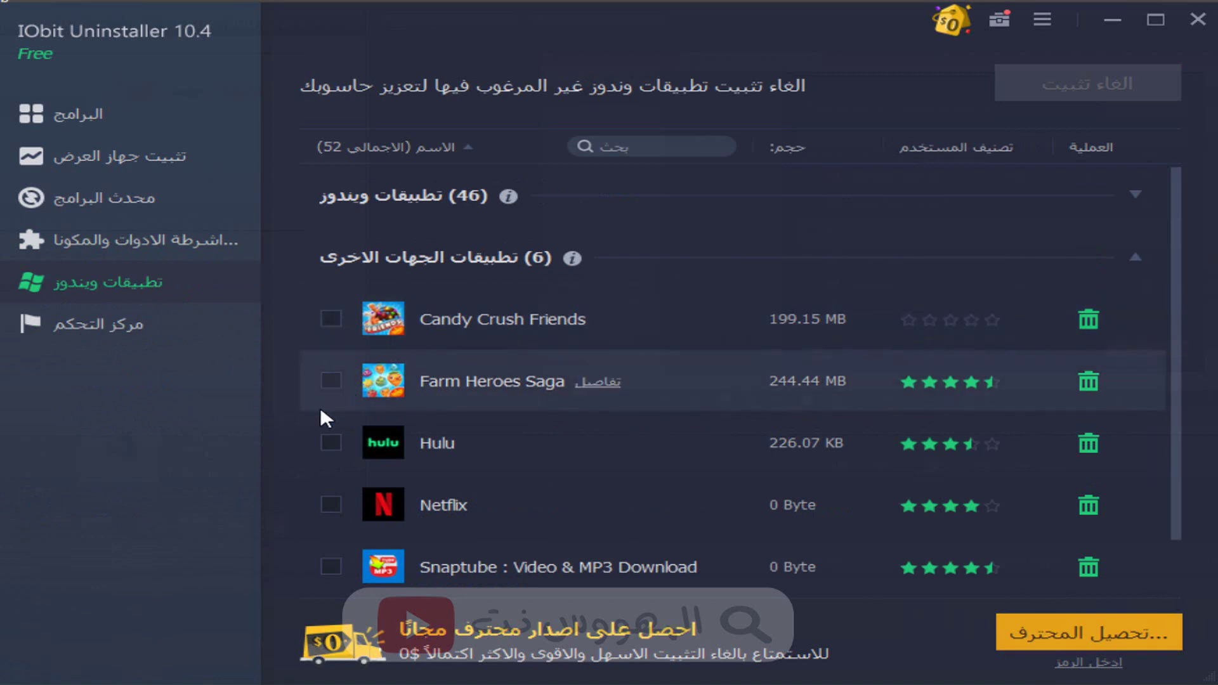
{"action": "left_click", "coordinate": [325, 387]}
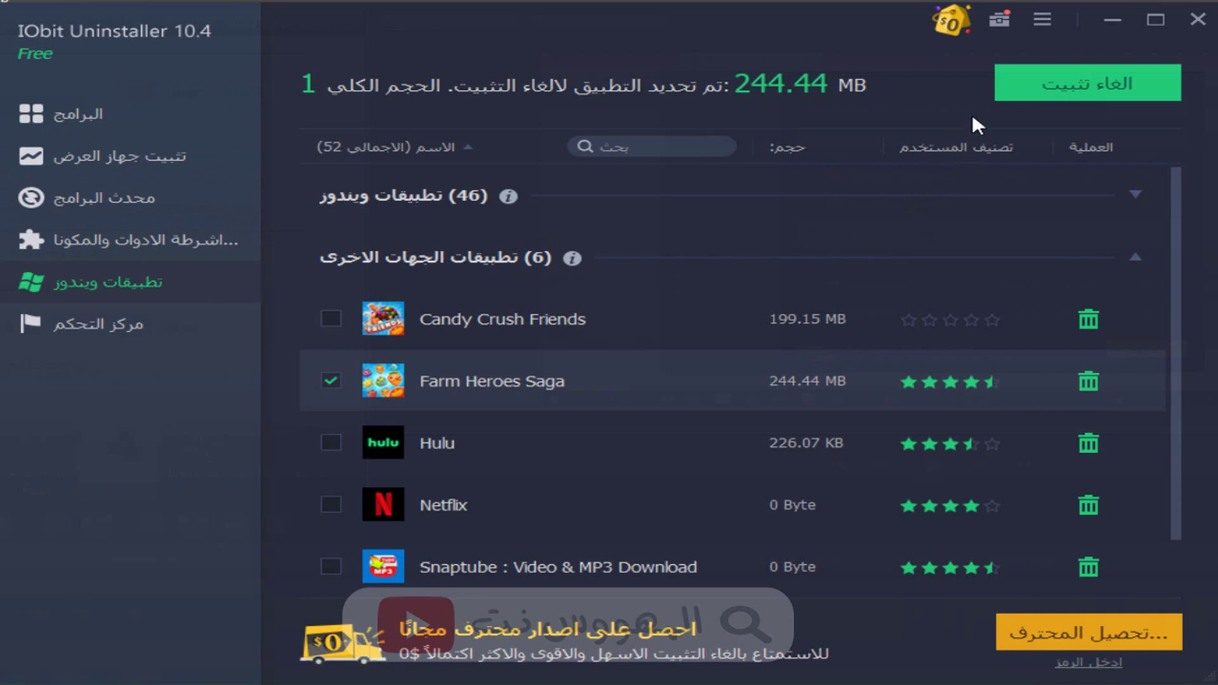
Open the uninstall history and look through the previously removed programs.
{"action": "left_click", "coordinate": [1044, 18]}
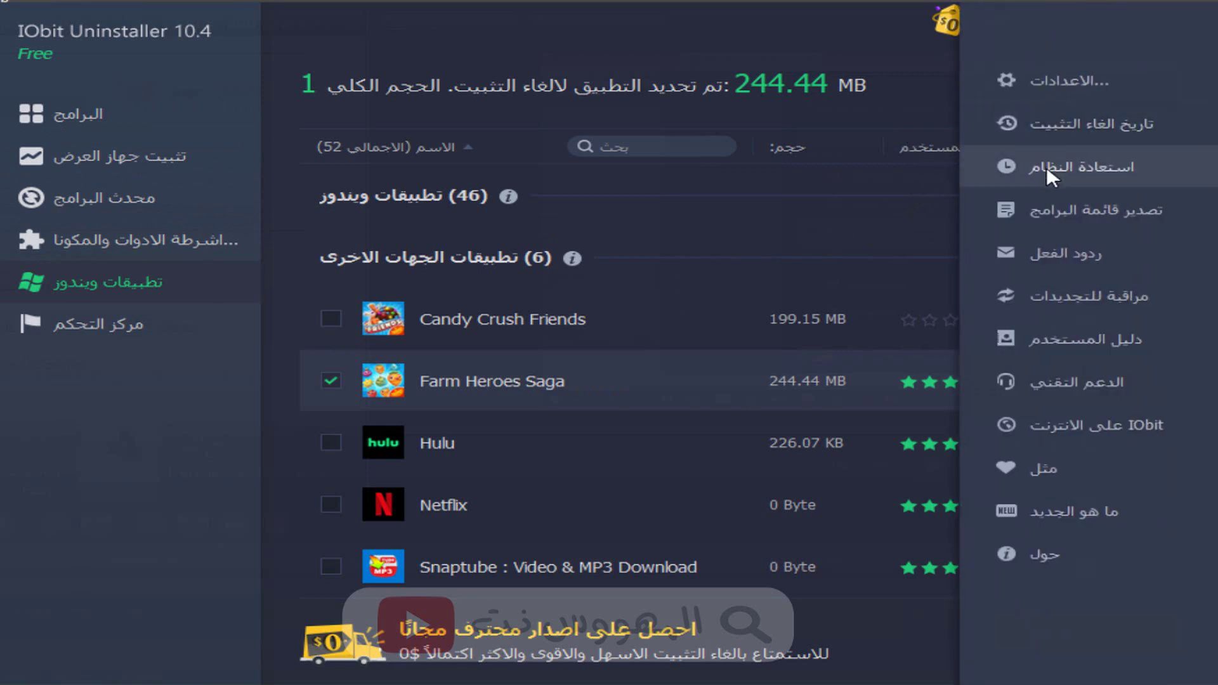
{"action": "left_click", "coordinate": [1083, 128]}
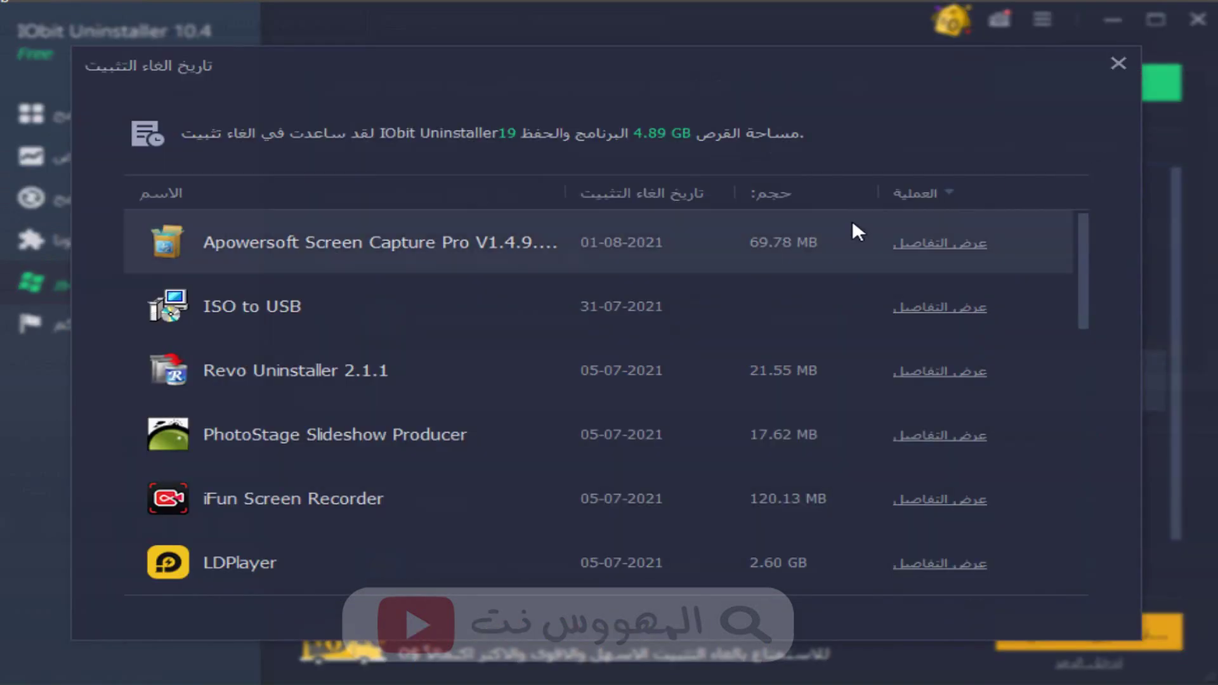
{"action": "scroll", "coordinate": [717, 256], "scroll_direction": "down", "scroll_amount": 5}
{"action": "scroll", "coordinate": [697, 304], "scroll_direction": "down", "scroll_amount": 8}
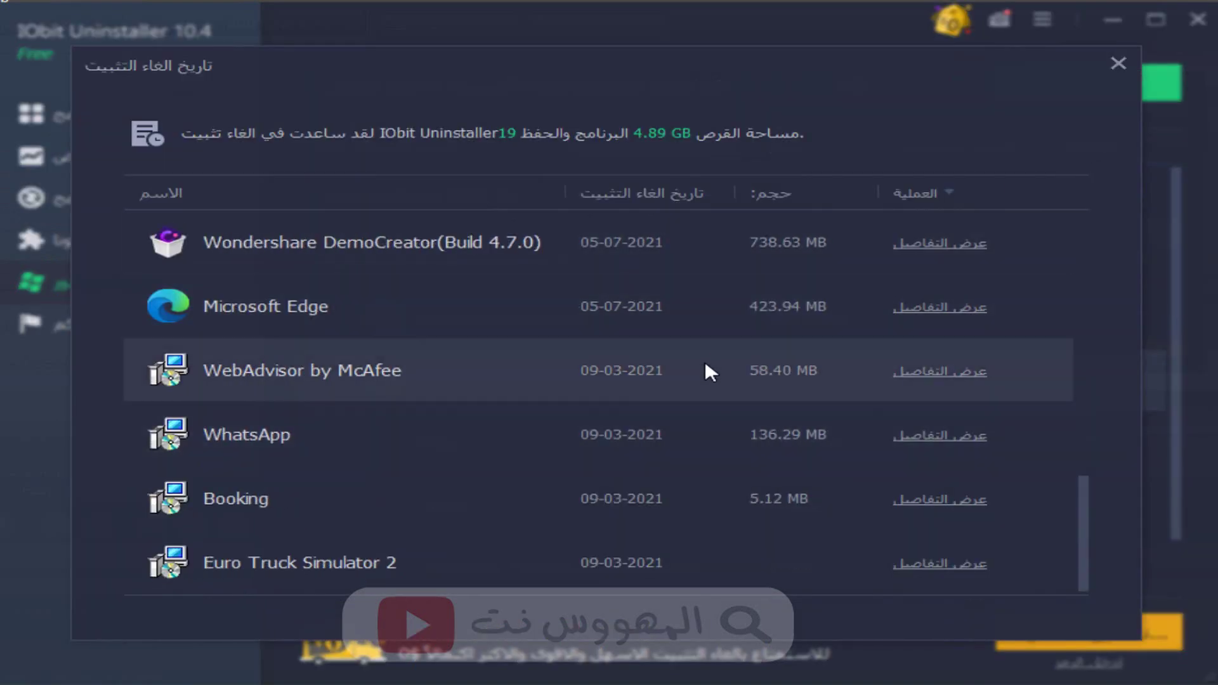
Review the rest of the uninstall history back up to the most recent removals and close it.
{"action": "scroll", "coordinate": [701, 352], "scroll_direction": "up", "scroll_amount": 7}
{"action": "scroll", "coordinate": [698, 344], "scroll_direction": "up", "scroll_amount": 3}
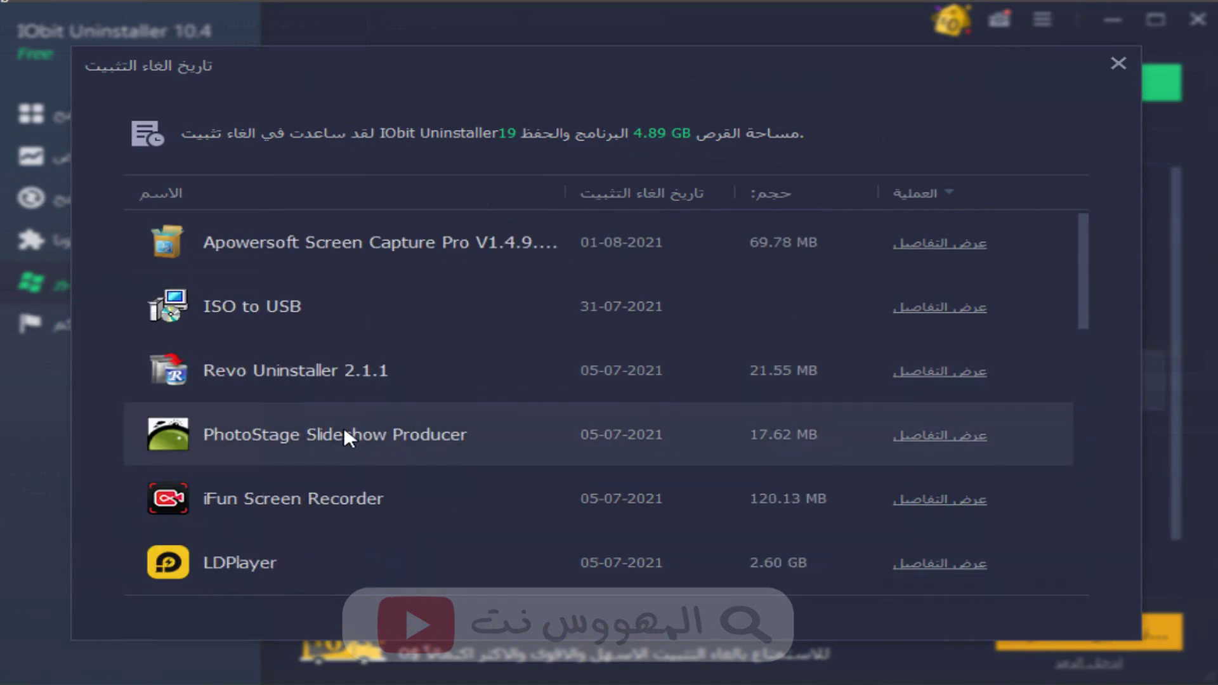
{"action": "scroll", "coordinate": [340, 406], "scroll_direction": "down", "scroll_amount": 2}
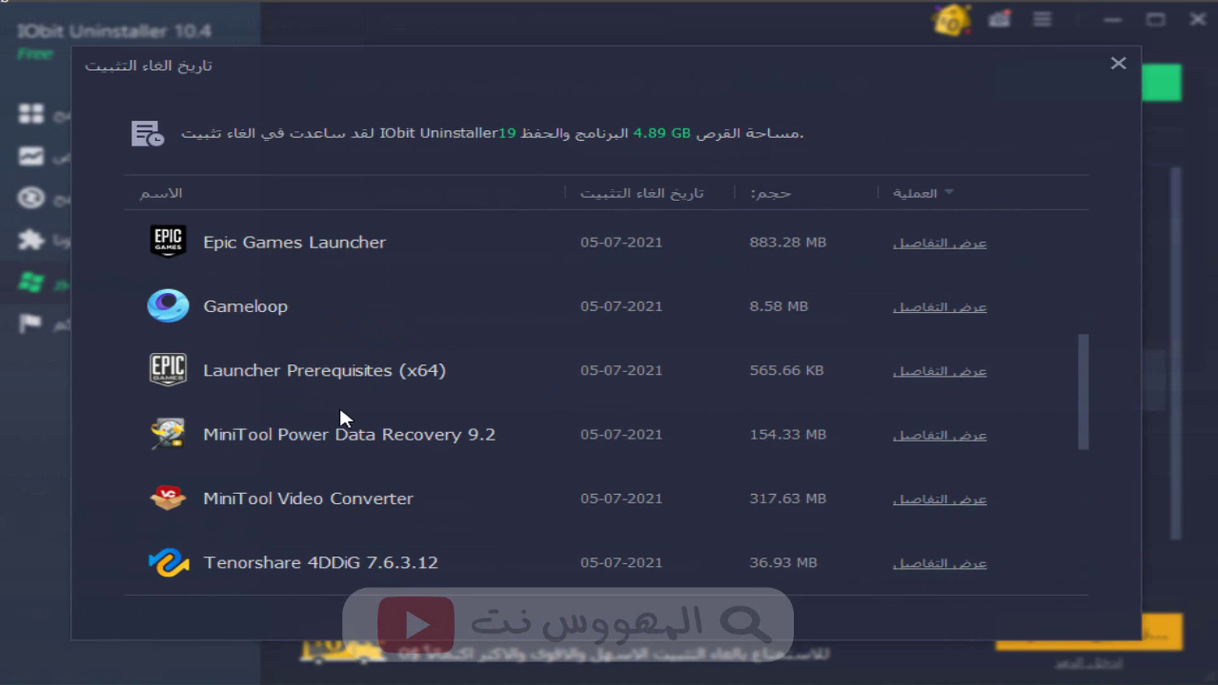
{"action": "scroll", "coordinate": [342, 399], "scroll_direction": "up", "scroll_amount": 1}
{"action": "scroll", "coordinate": [348, 399], "scroll_direction": "up", "scroll_amount": 1}
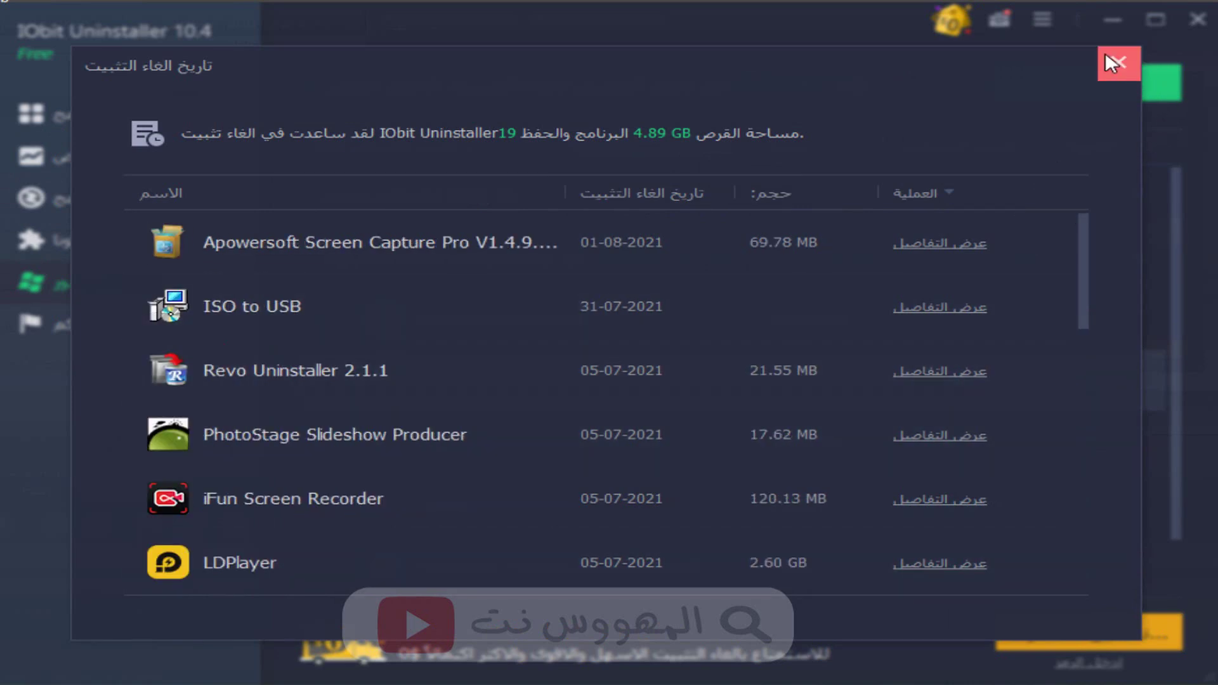
{"action": "left_click", "coordinate": [1114, 63]}
Open the System Restore list, inspect the Windows Modules Installer and Apowersoft Screen Capture Pro restore points, and close it.
{"action": "left_click", "coordinate": [1042, 19]}
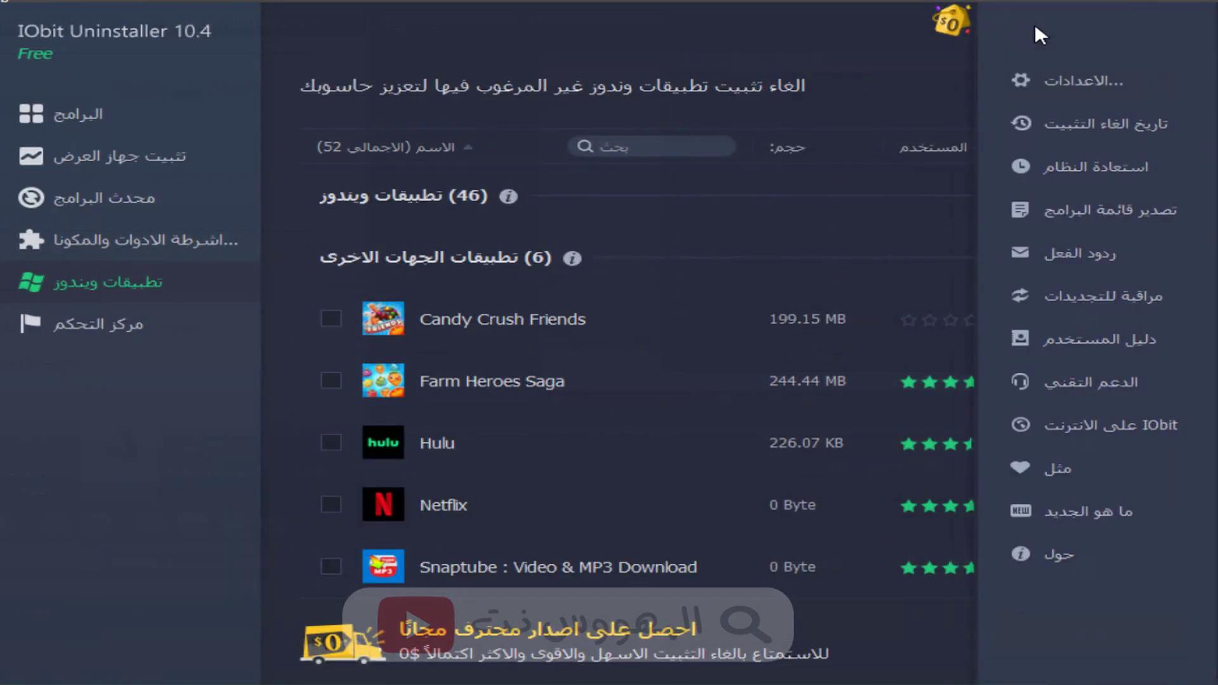
{"action": "left_click", "coordinate": [1068, 165]}
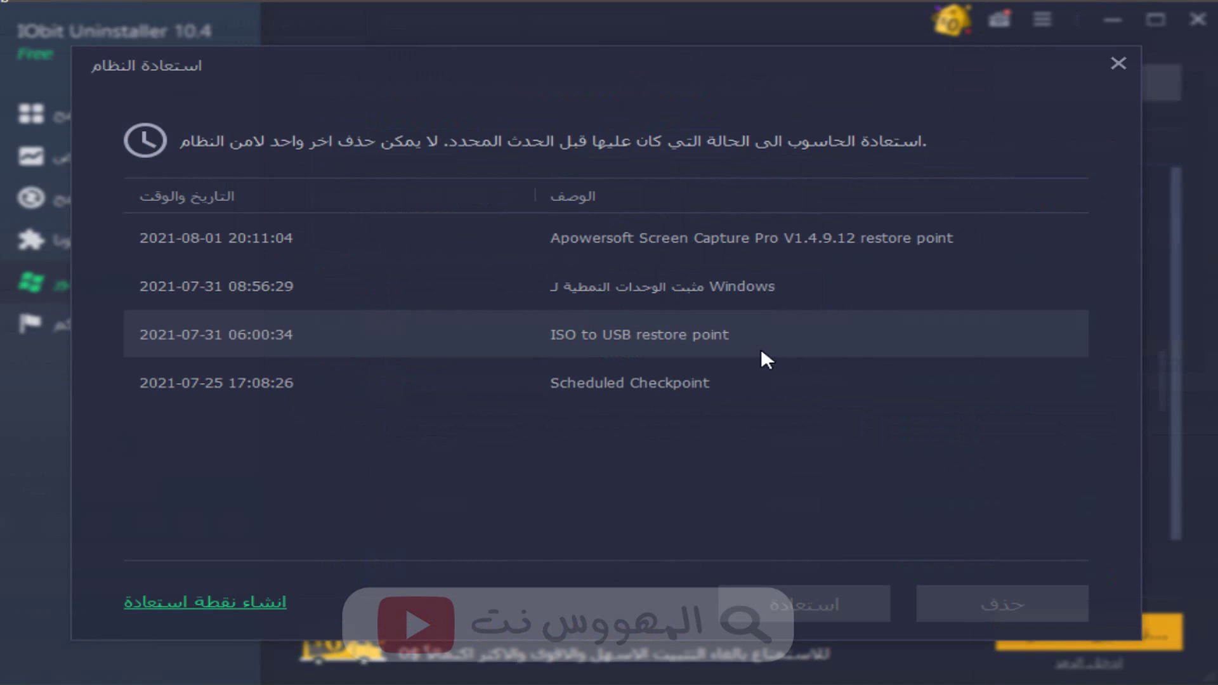
{"action": "left_click", "coordinate": [618, 284]}
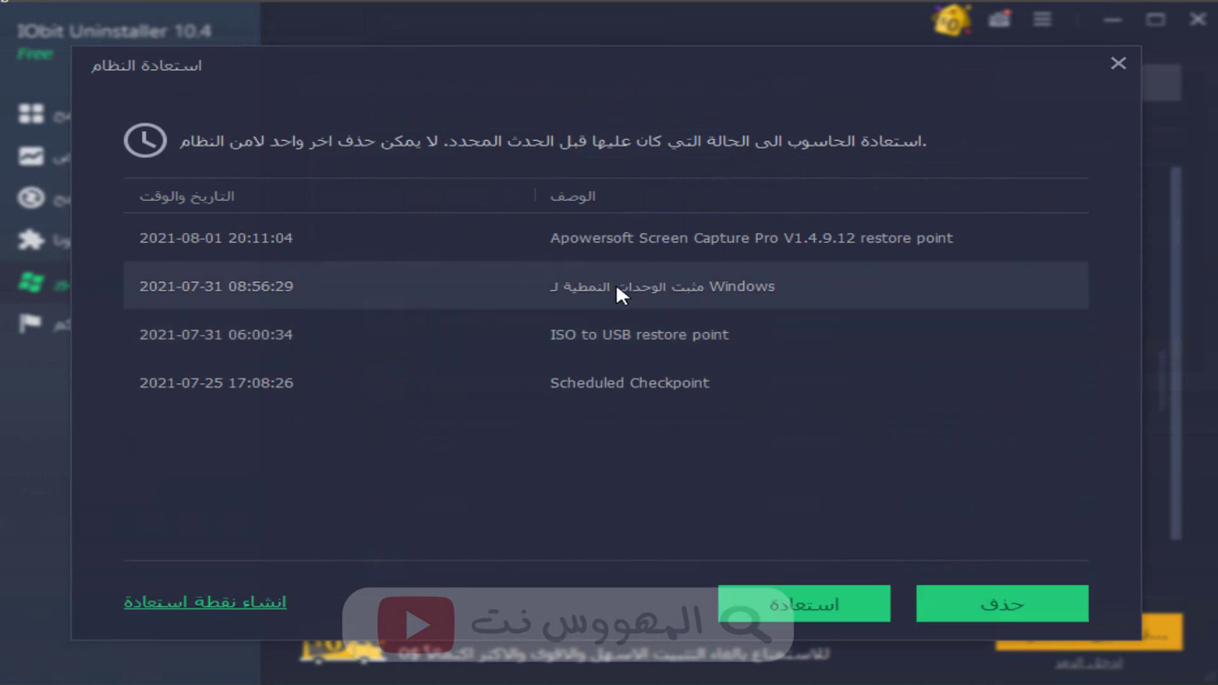
{"action": "left_click", "coordinate": [615, 236]}
{"action": "left_click", "coordinate": [600, 294]}
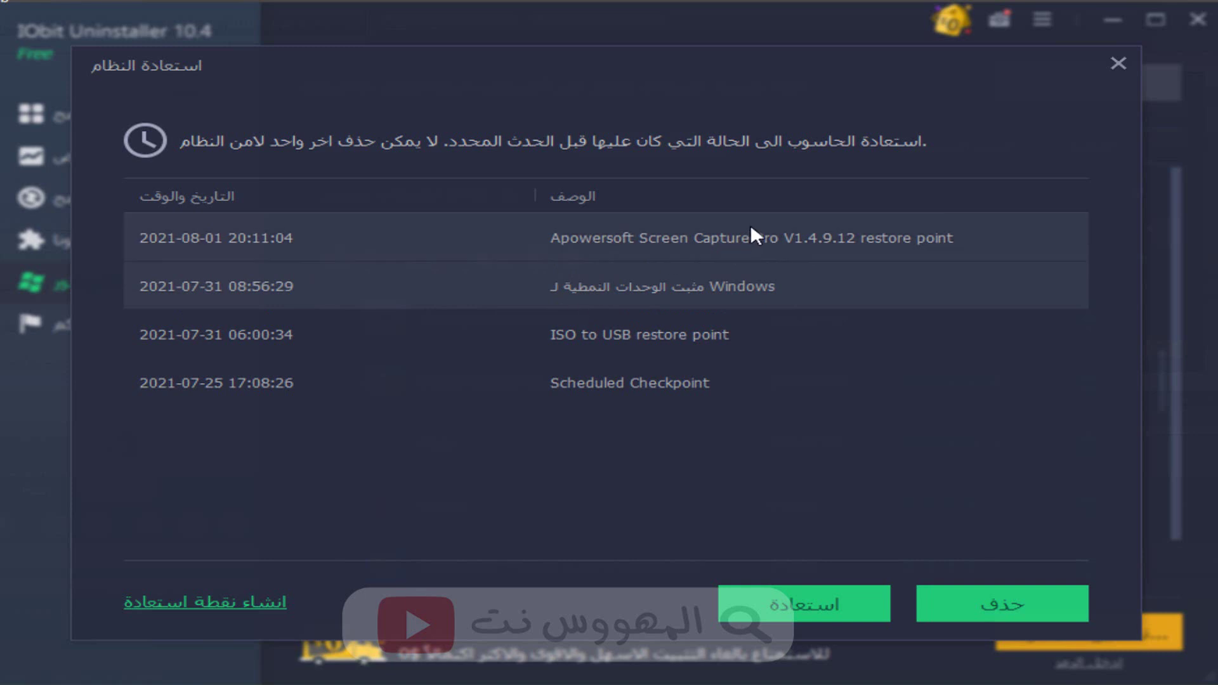
{"action": "left_click", "coordinate": [1118, 63]}
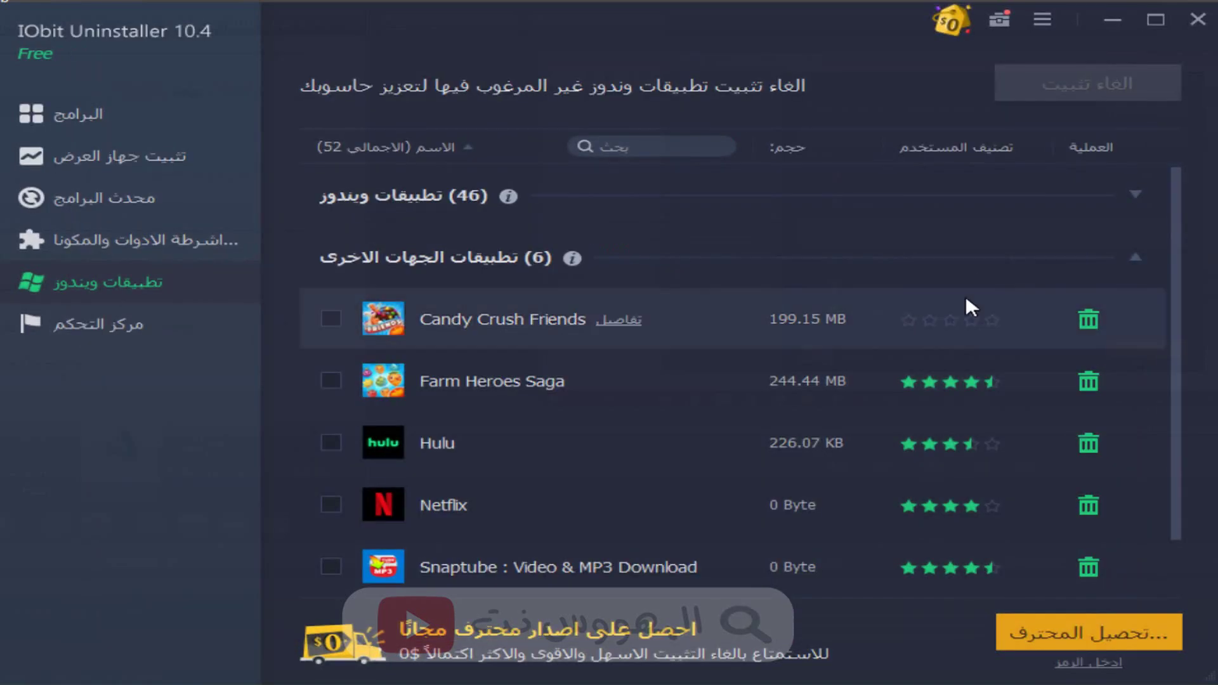